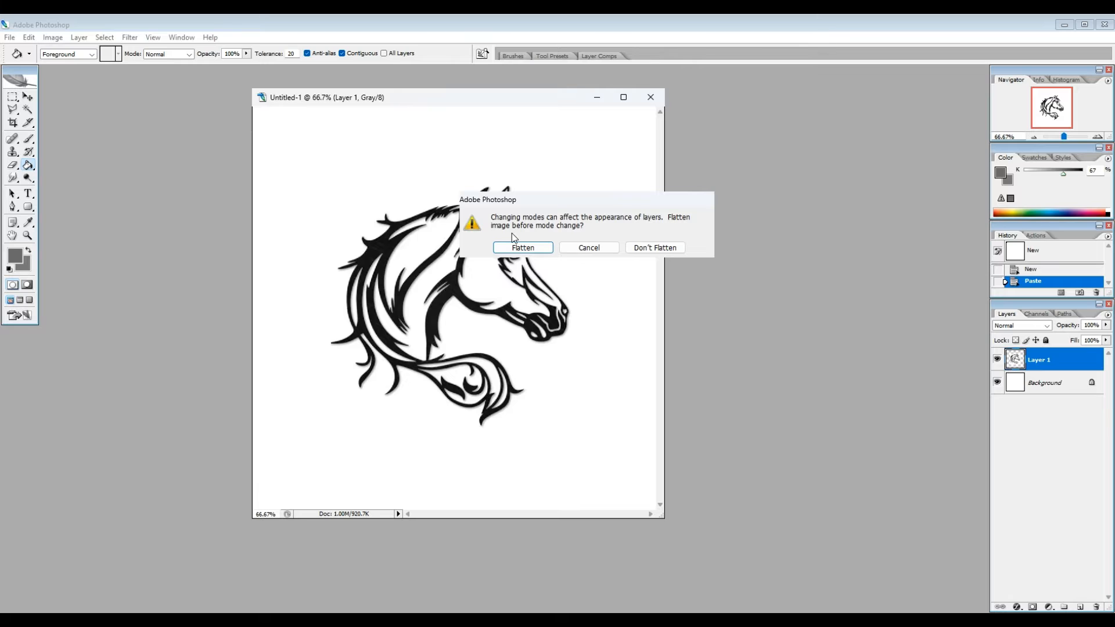
Step: Convert the image to RGB without flattening, and fill the upper mane, rear mane strand, tail curl and one ear with bright blue
left_click(668, 252)
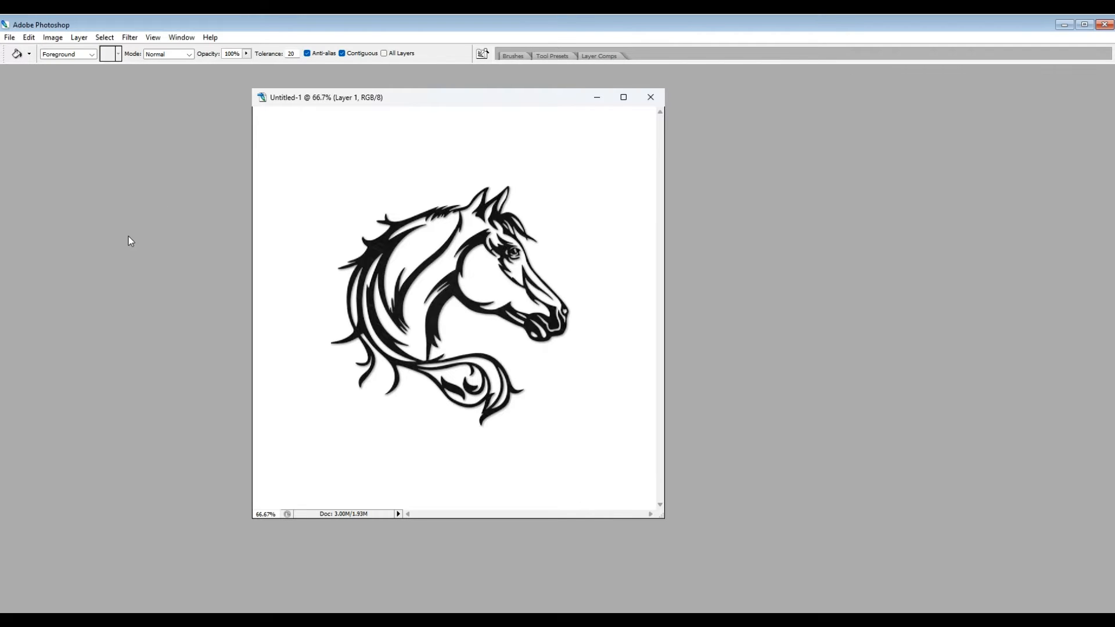
key("Tab")
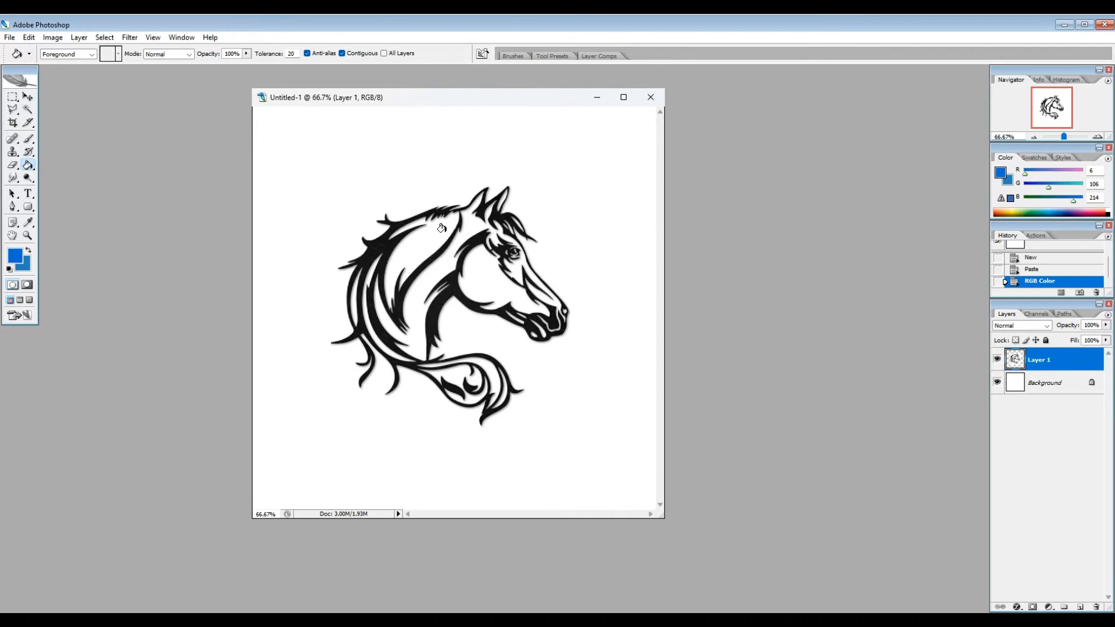
key("Tab")
left_click(418, 248)
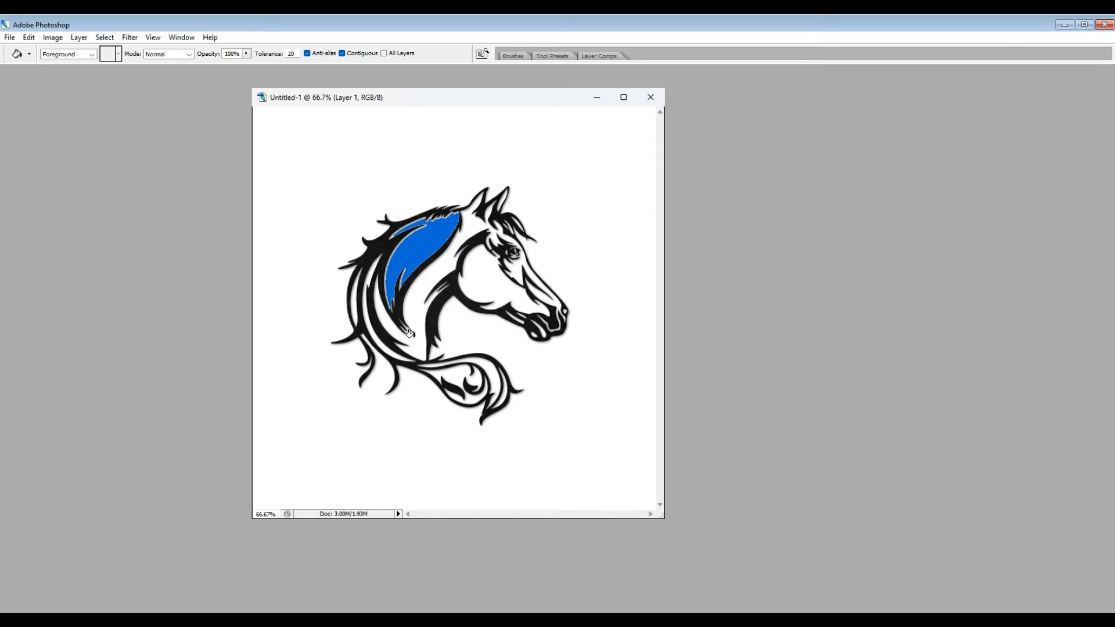
left_click(489, 374)
left_click(380, 344)
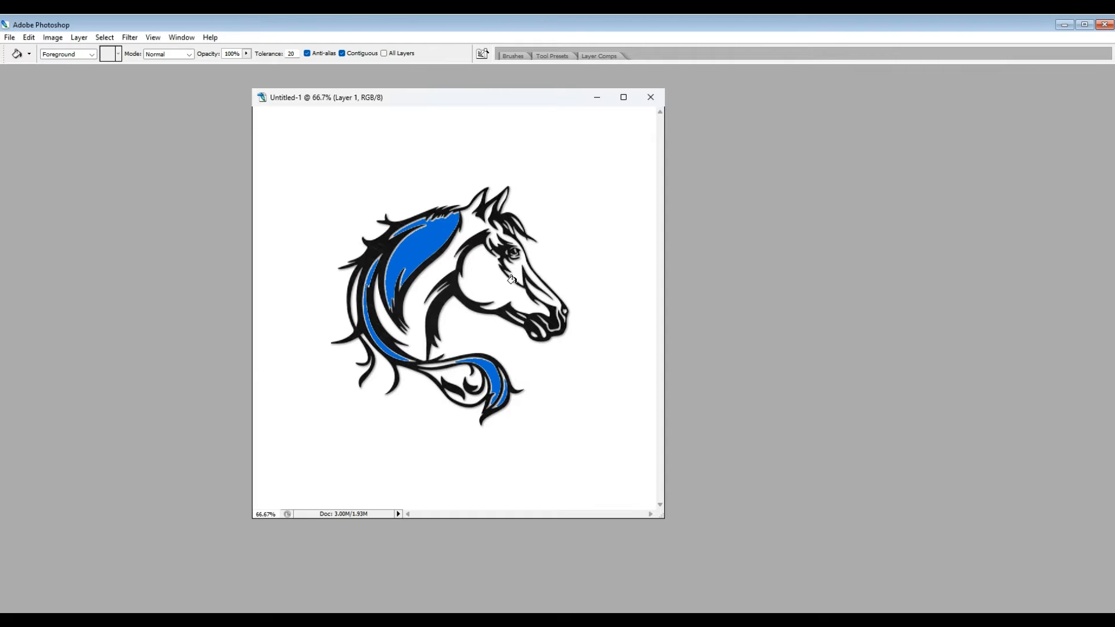
left_click(499, 198)
Step: Set the foreground color to dark blue #034184 and fill the horse's neck, cheek and muzzle areas with it
key("Tab")
left_click(15, 255)
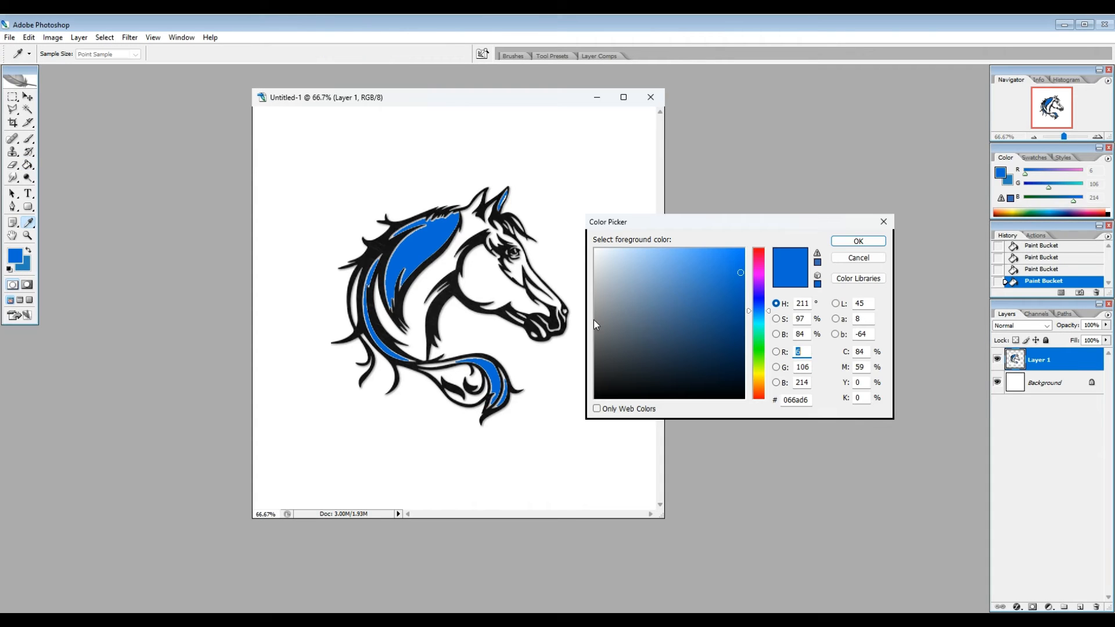
left_click(742, 320)
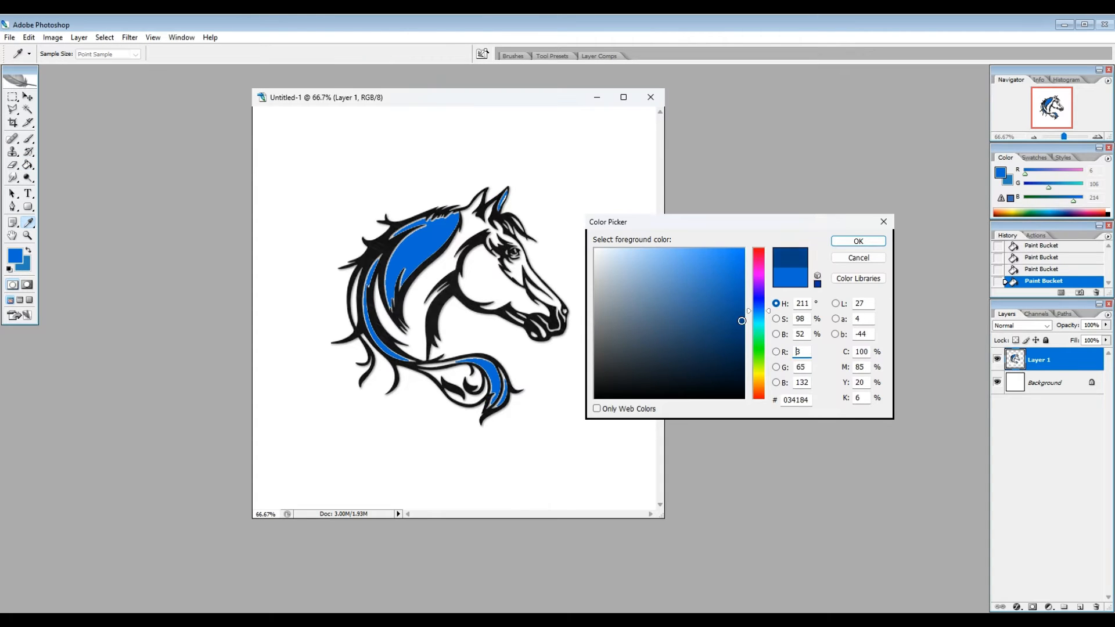
left_click(858, 241)
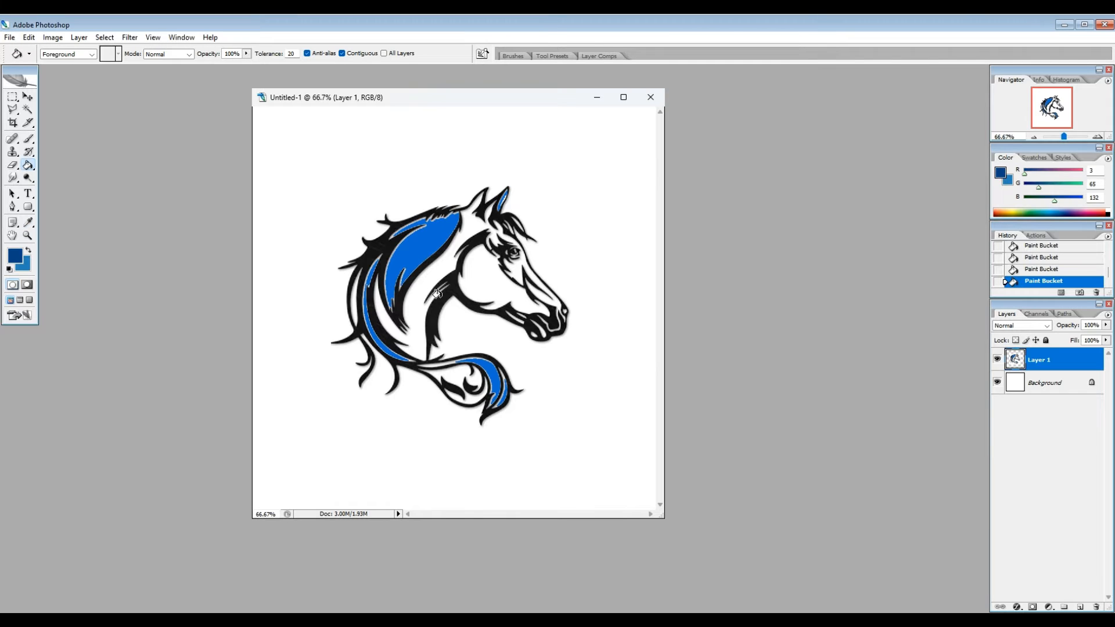
key("Tab")
left_click(437, 294)
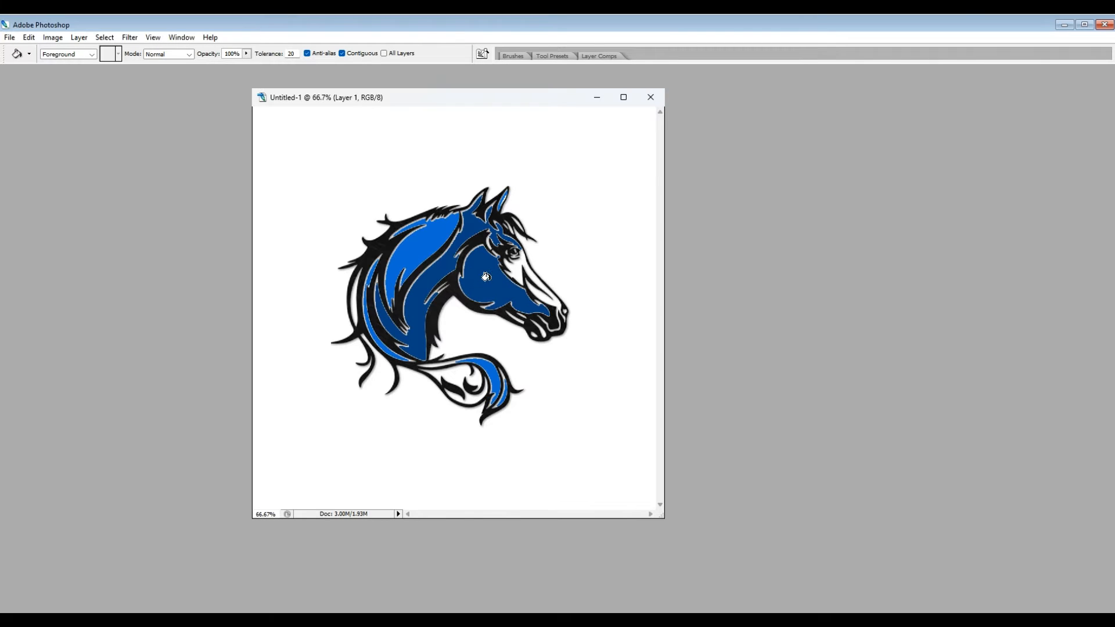
left_click(519, 270)
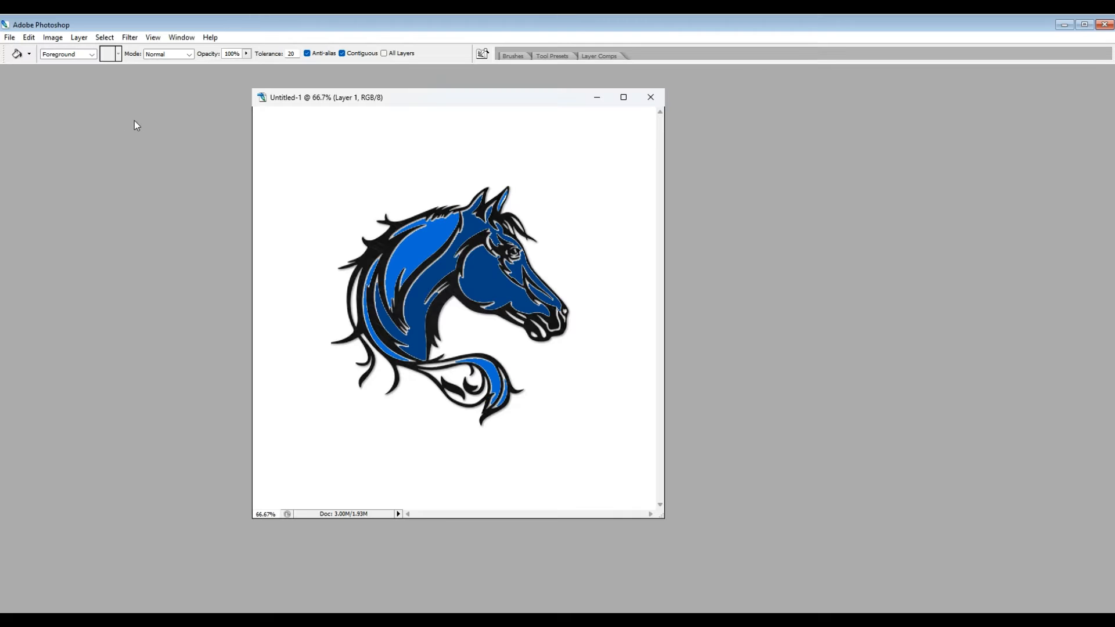
Step: Save a PNG copy in the builds folder over the existing comics2 file, with interlacing set to None
left_click(9, 39)
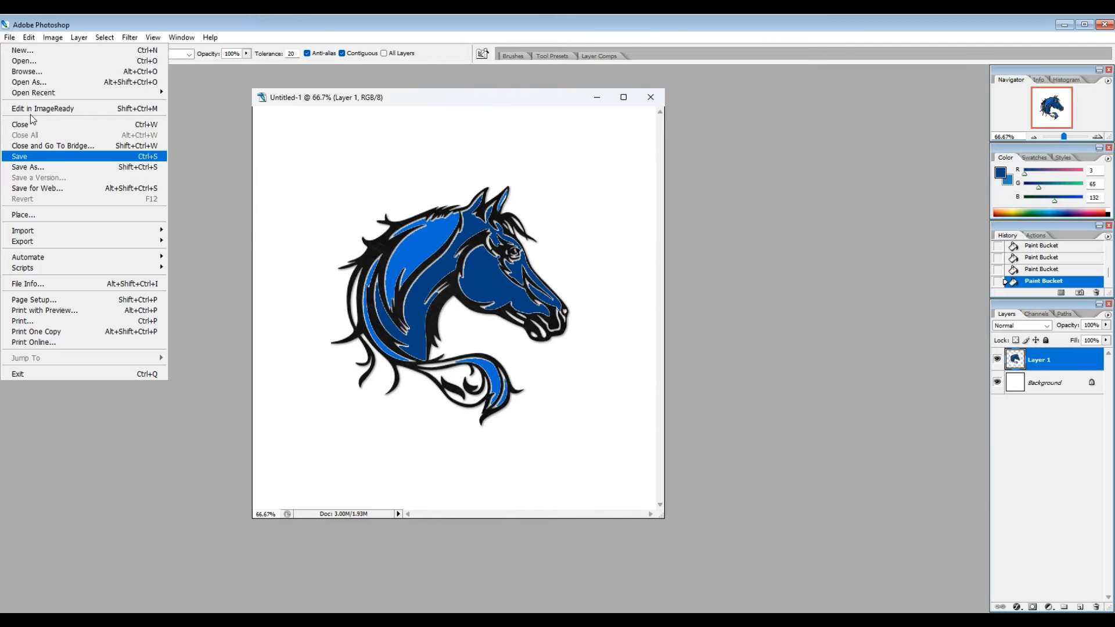
left_click(39, 169)
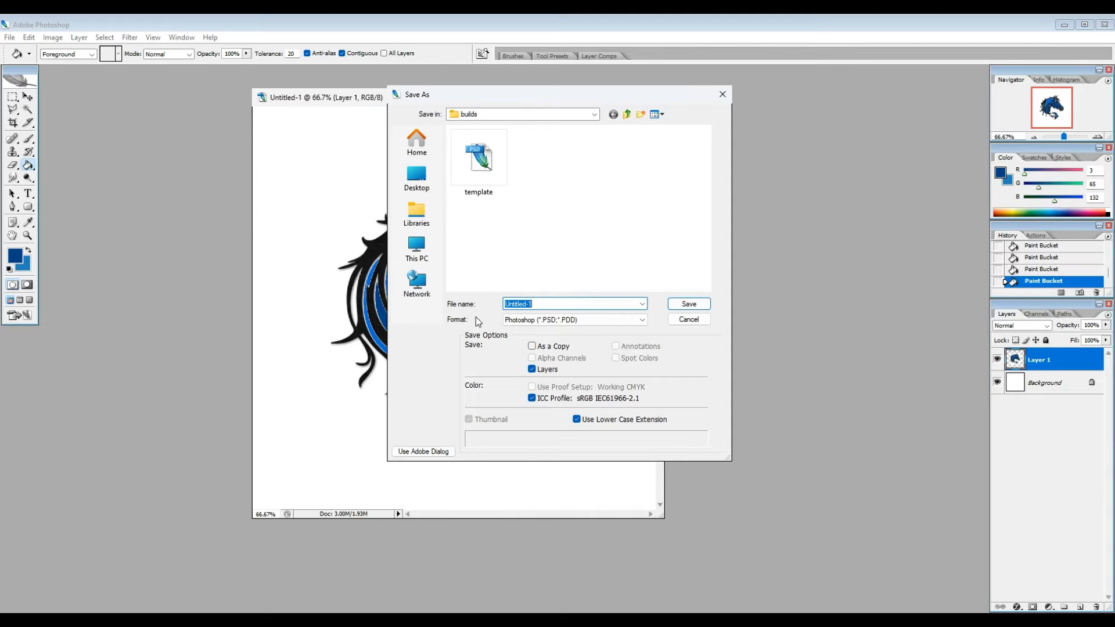
left_click(516, 321)
scroll(516, 321, "down", 10)
left_click(546, 429)
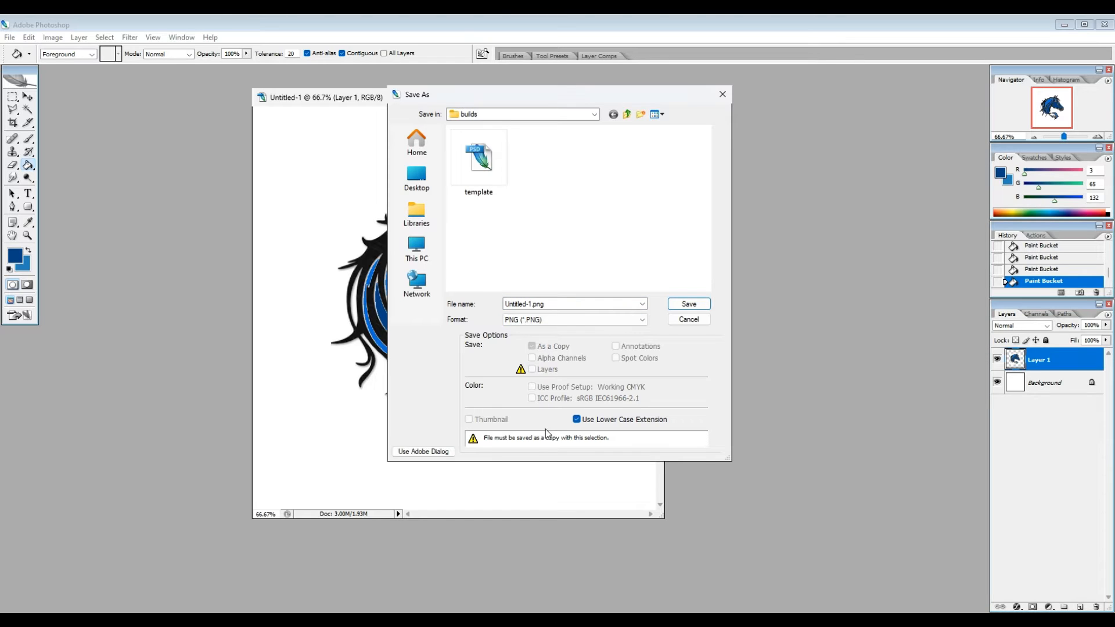
left_click(684, 167)
left_click(689, 304)
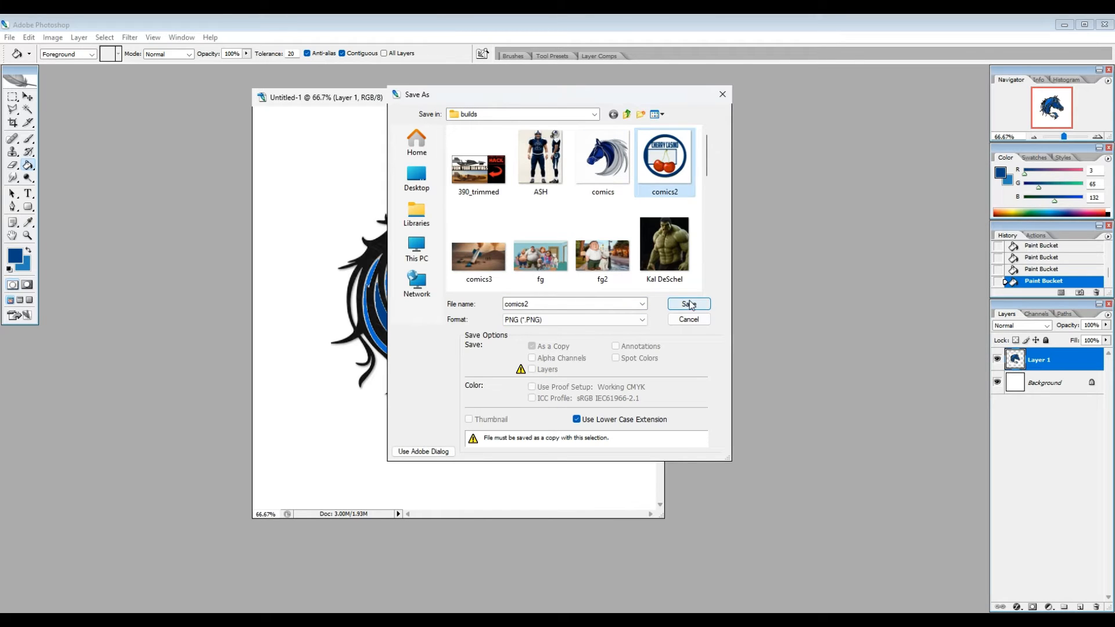
left_click(591, 329)
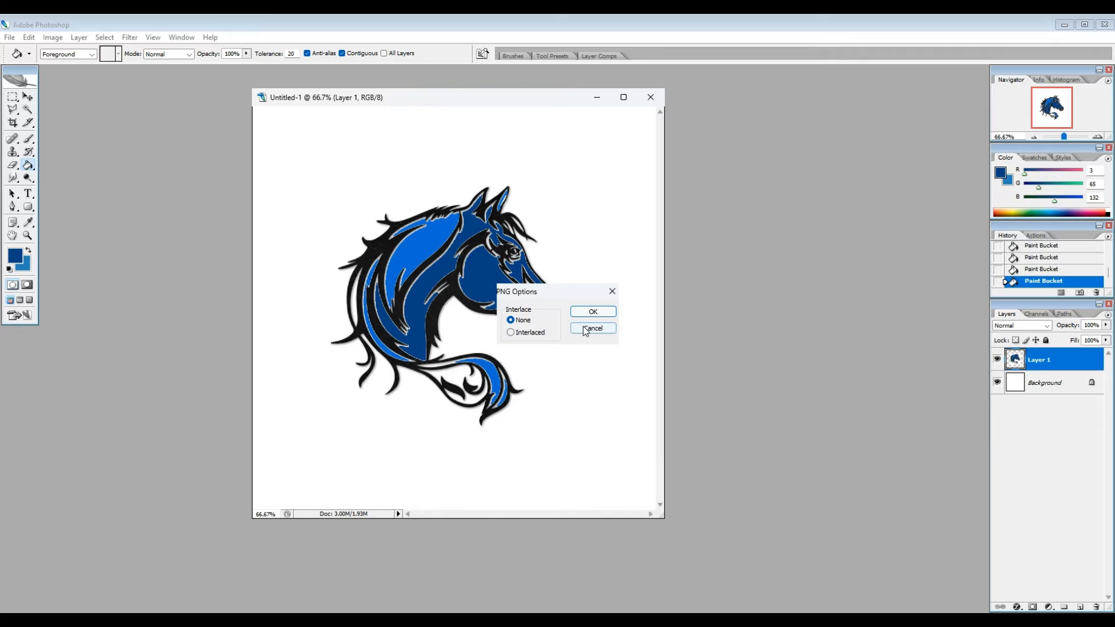
left_click(591, 310)
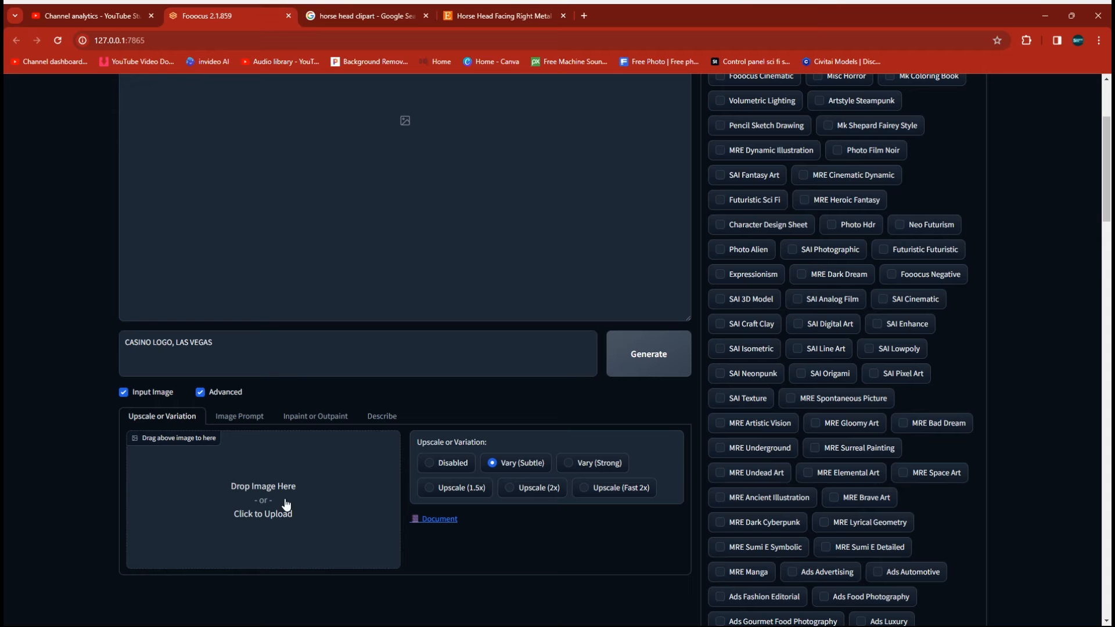
Step: In Fooocus, load comics2 from the builds folder as the input image for upscale or variation
left_click(286, 503)
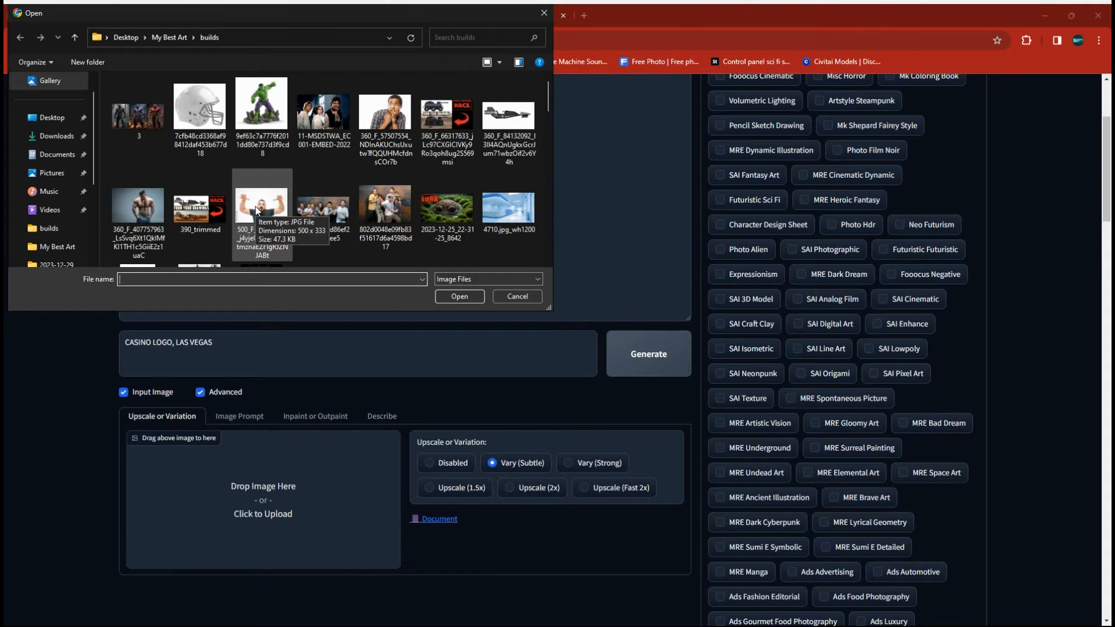
scroll(274, 206, "down", 1)
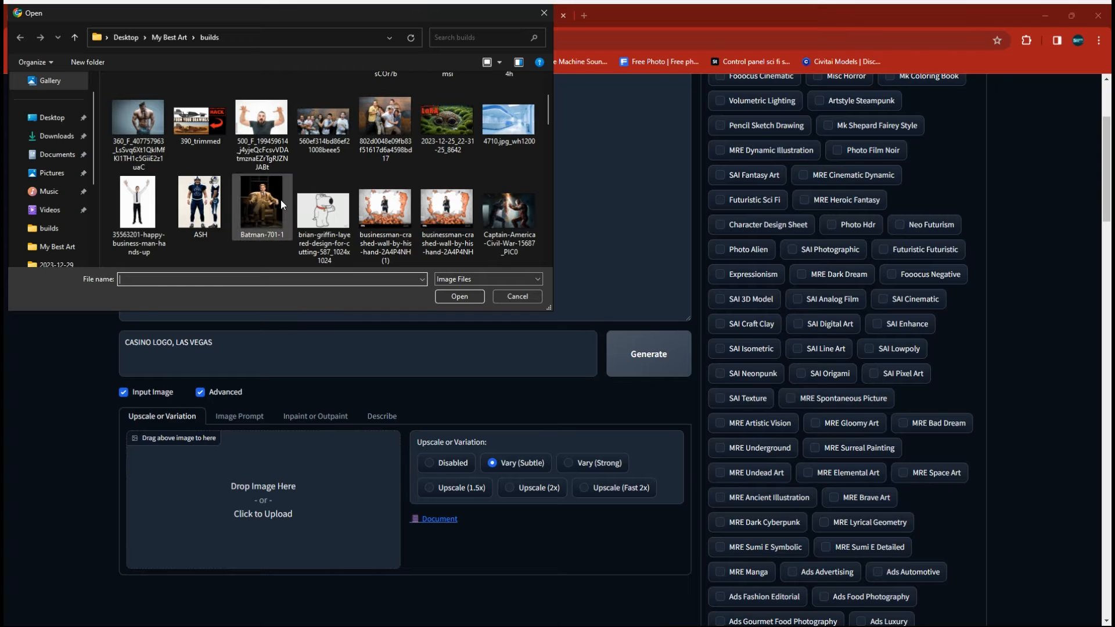
scroll(296, 197, "down", 1)
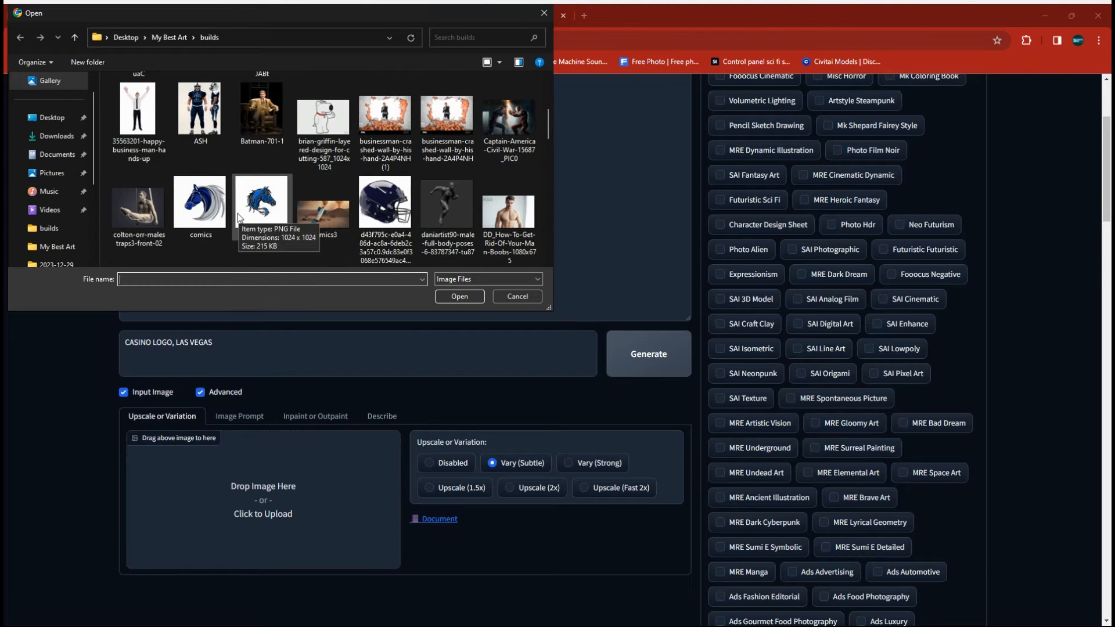
left_click(283, 202)
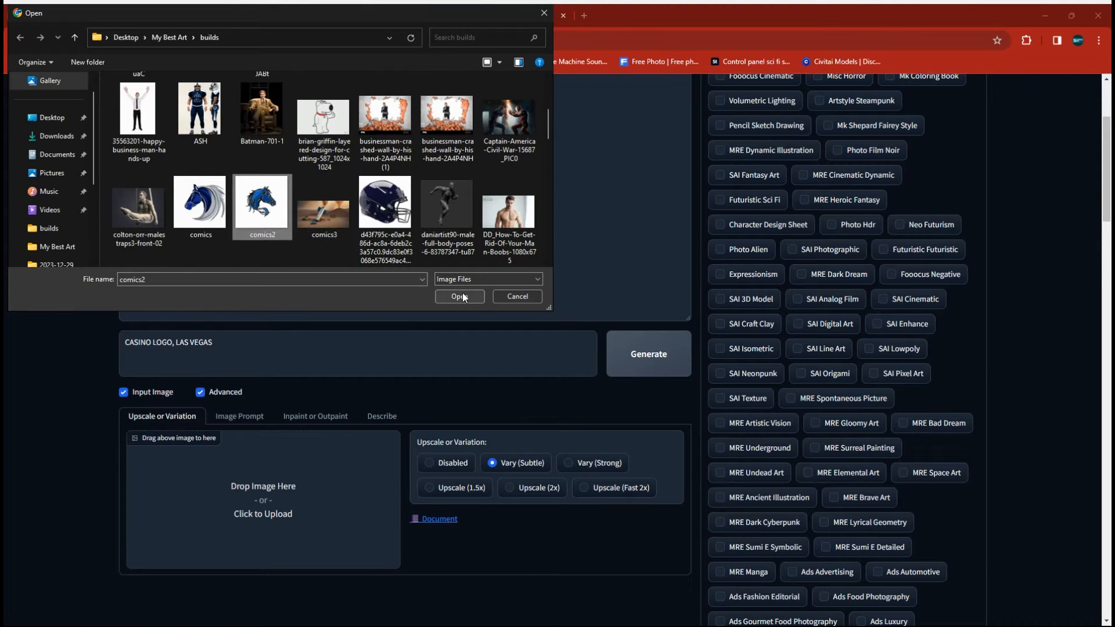
left_click(462, 294)
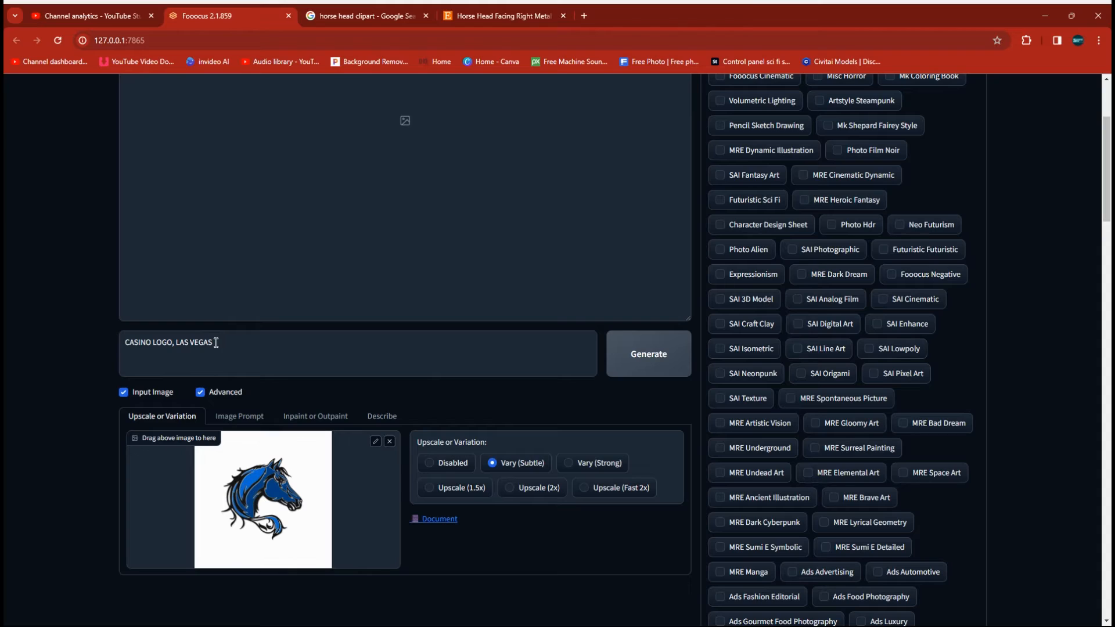
Step: Replace the prompt with "horse head logo, wispy, contrast, sharp"
left_click_drag(216, 343, 133, 342)
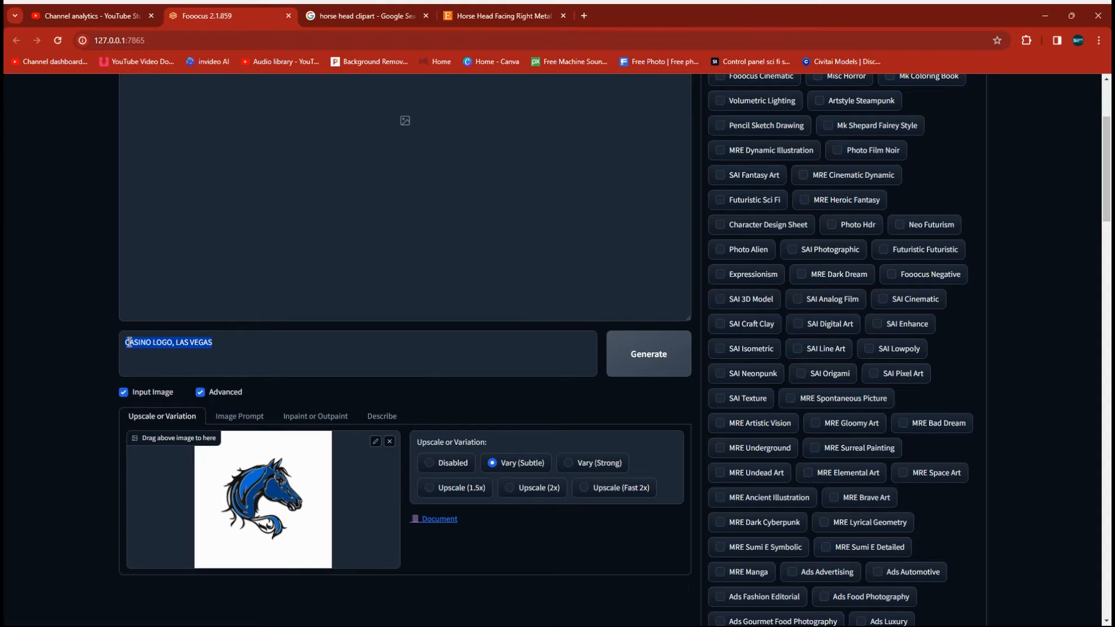
type("H")
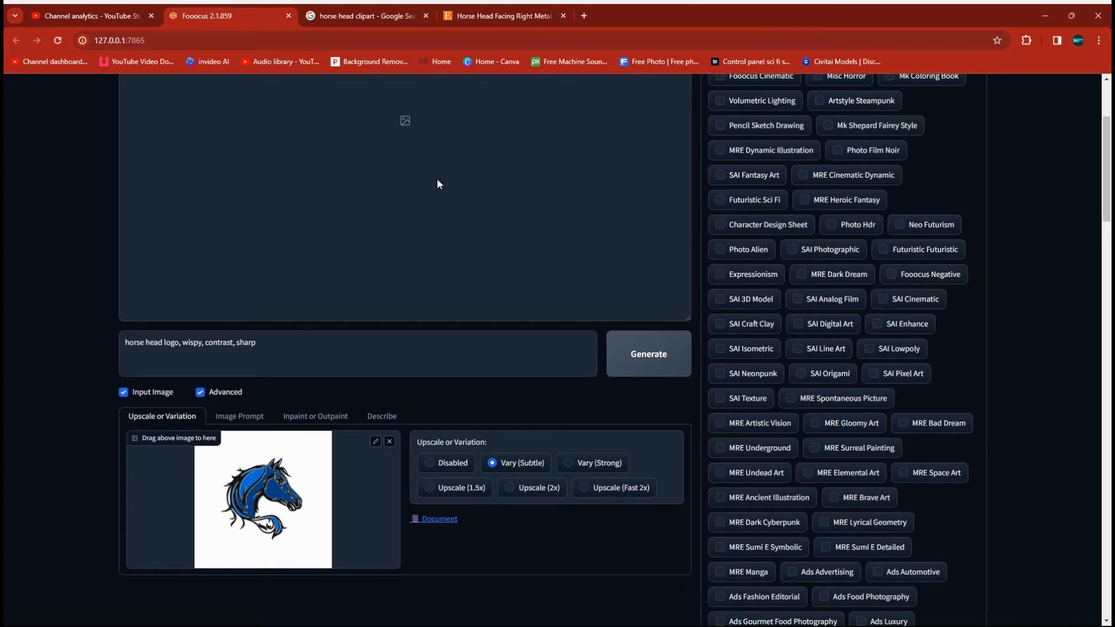
scroll(728, 447, "up", 3)
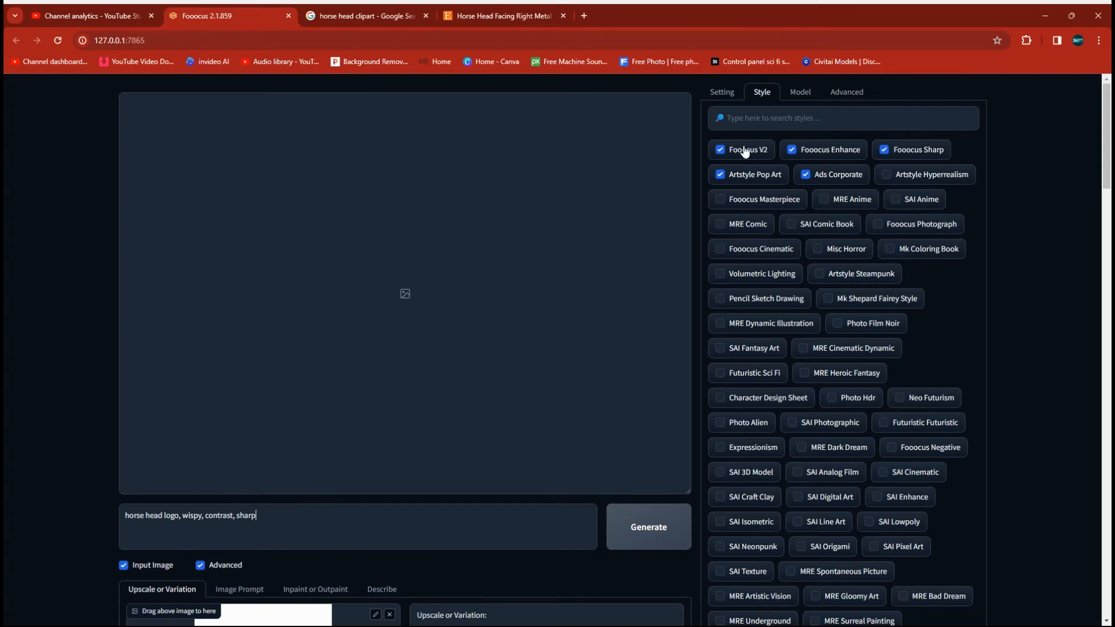
Step: Check the generation and model settings, set the image number to 1, and generate the variation
left_click(722, 95)
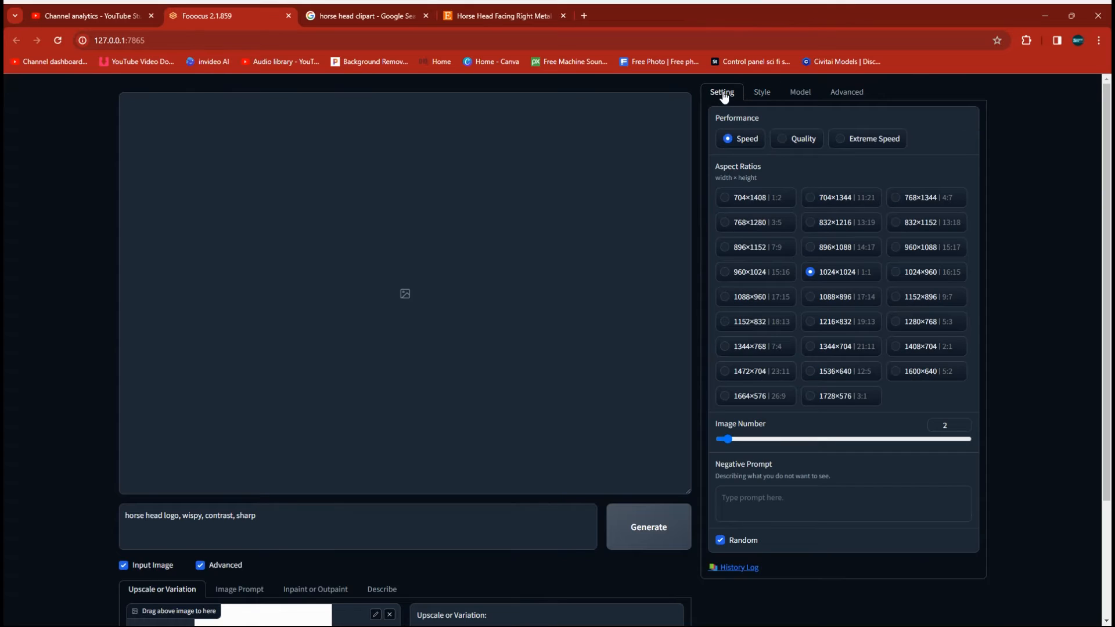
left_click(799, 92)
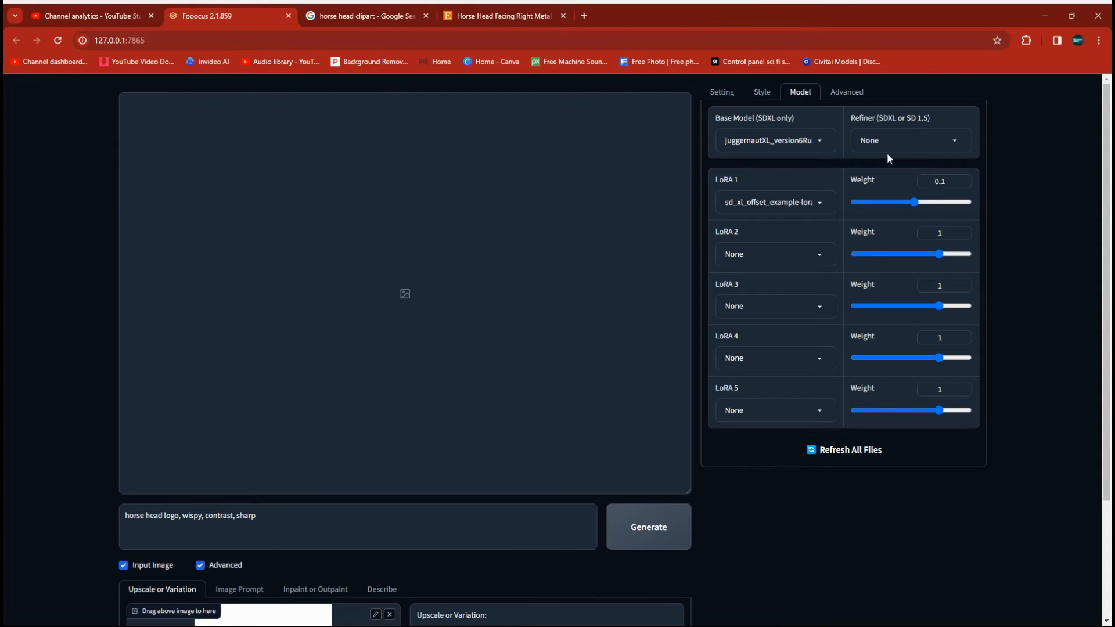
left_click(723, 96)
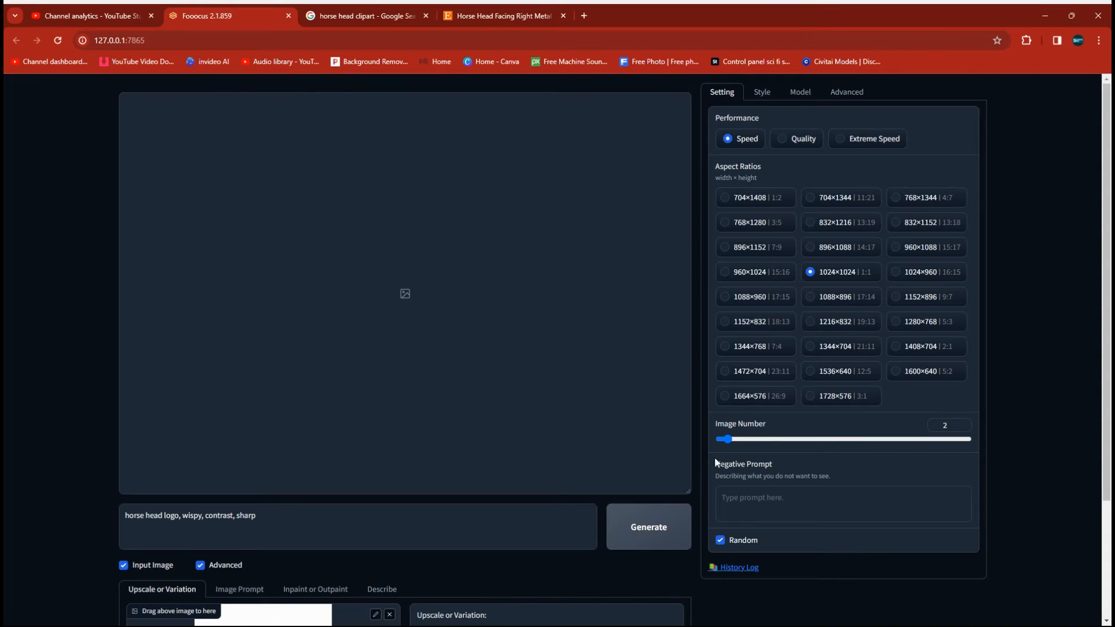
left_click(722, 442)
right_click(698, 451)
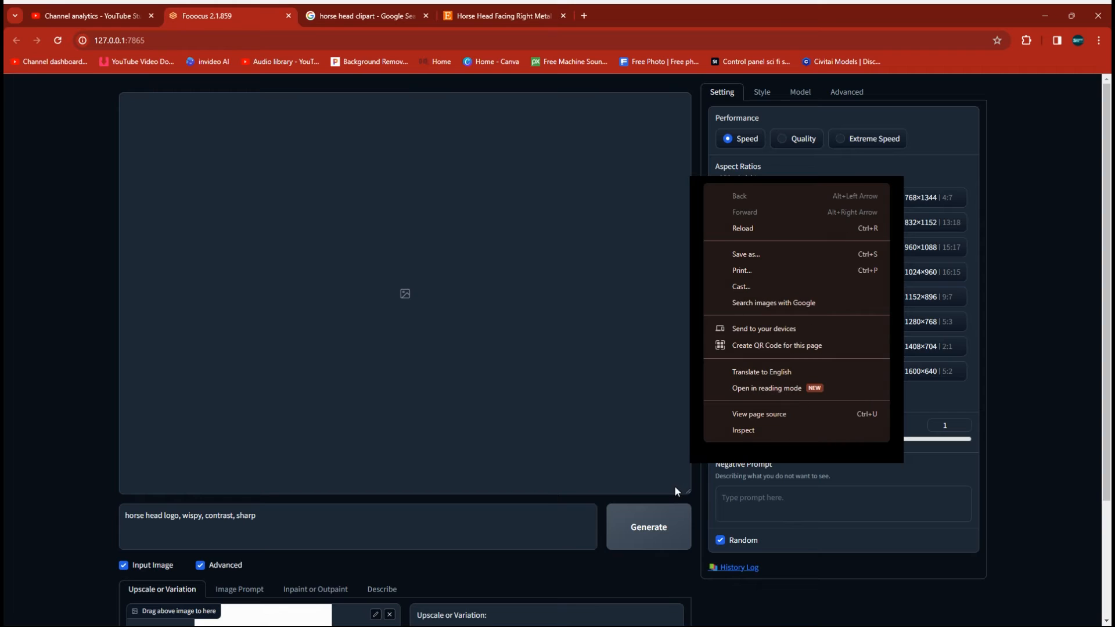
left_click(675, 427)
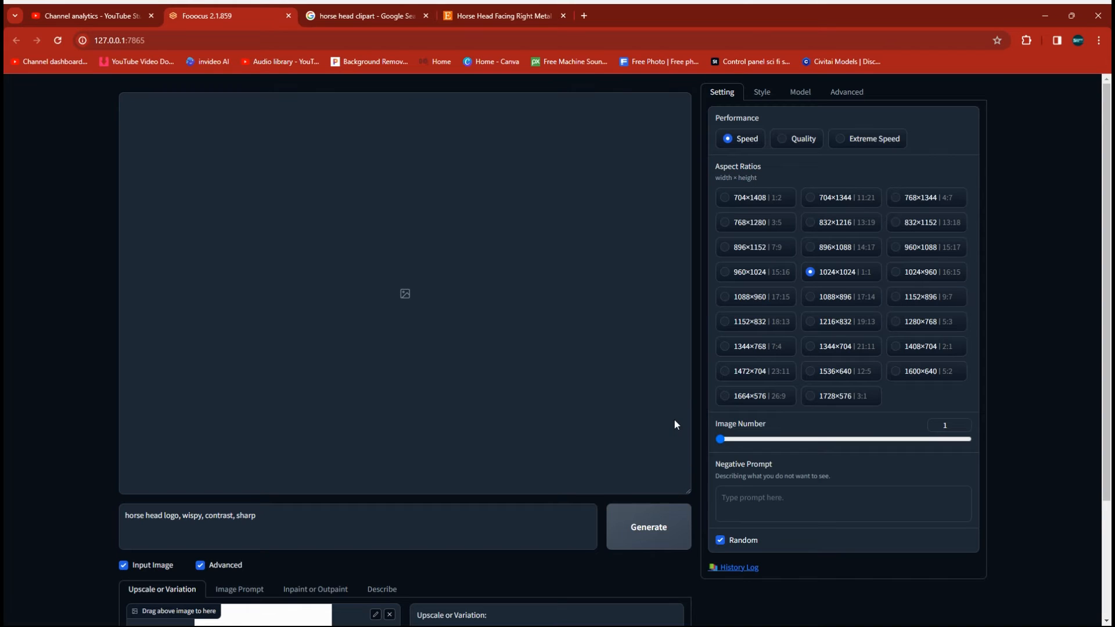
left_click(650, 529)
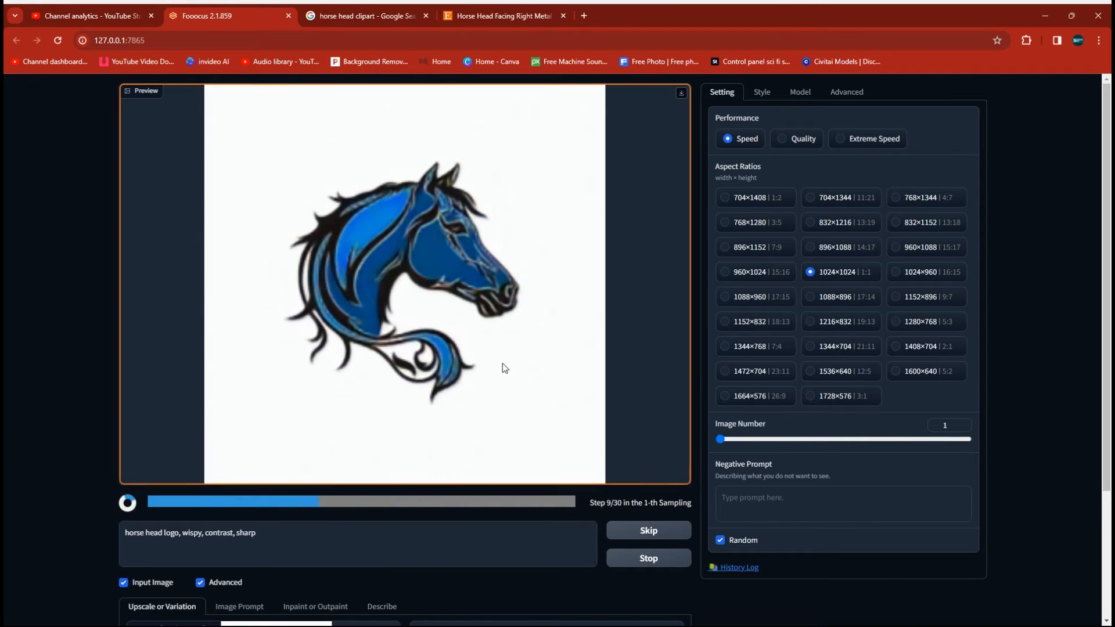
Step: Generate another variation of the horse head logo and copy the resulting image
scroll(496, 303, "down", 3)
scroll(496, 303, "up", 2)
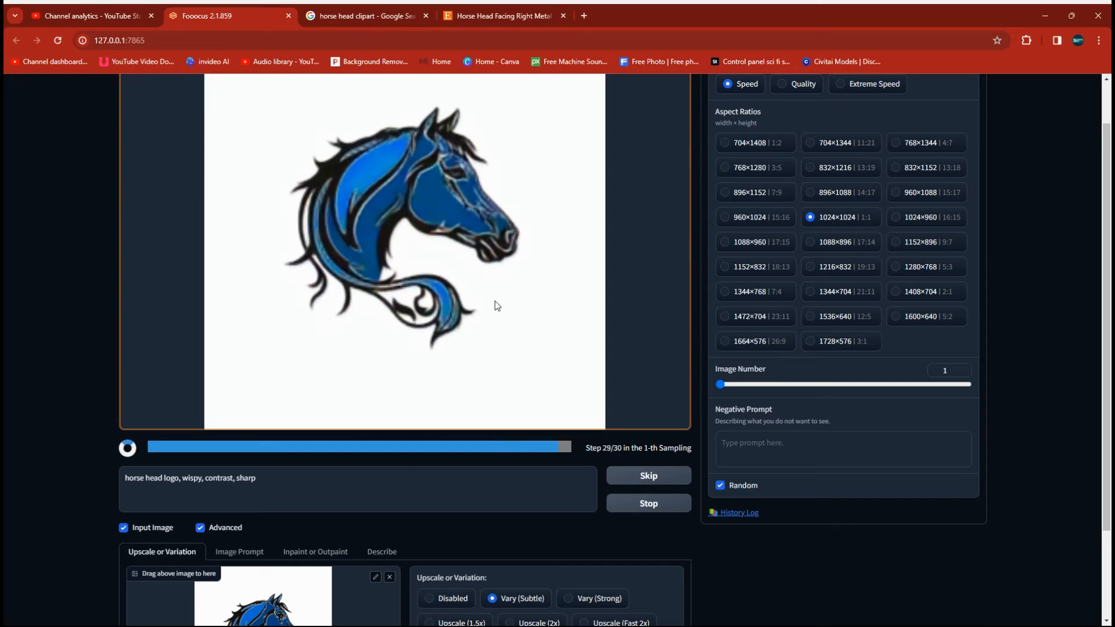
left_click(649, 486)
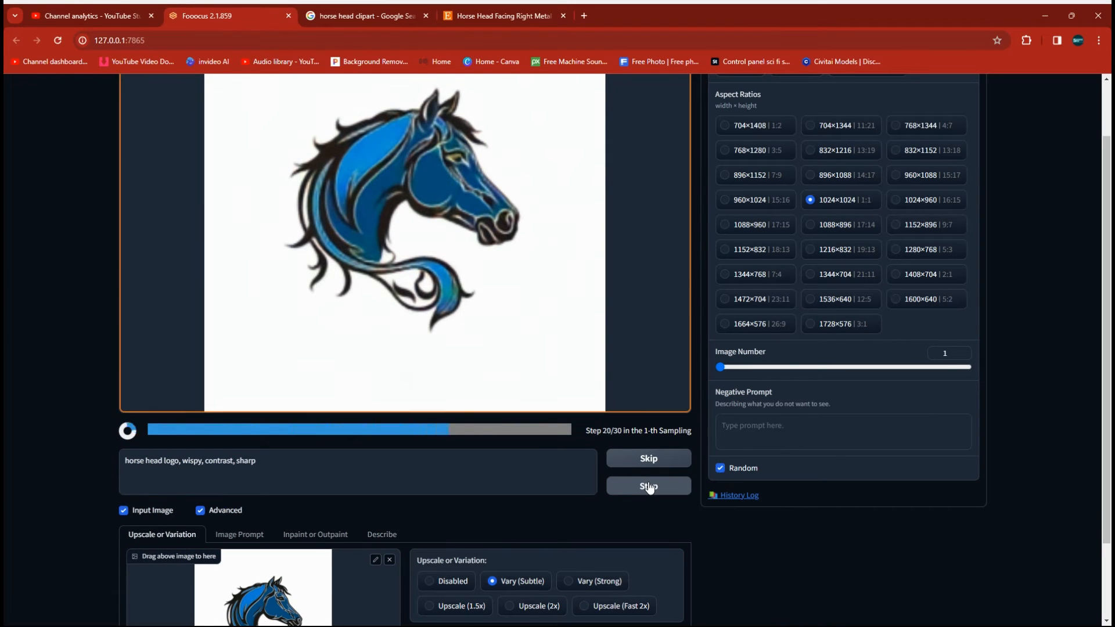
right_click(255, 183)
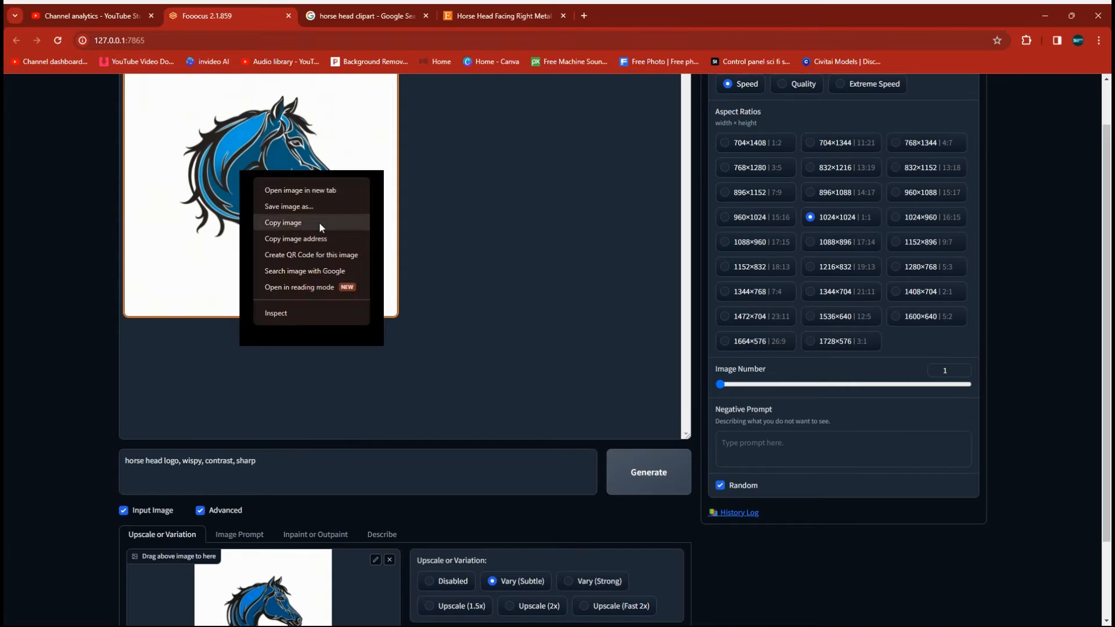
left_click(320, 225)
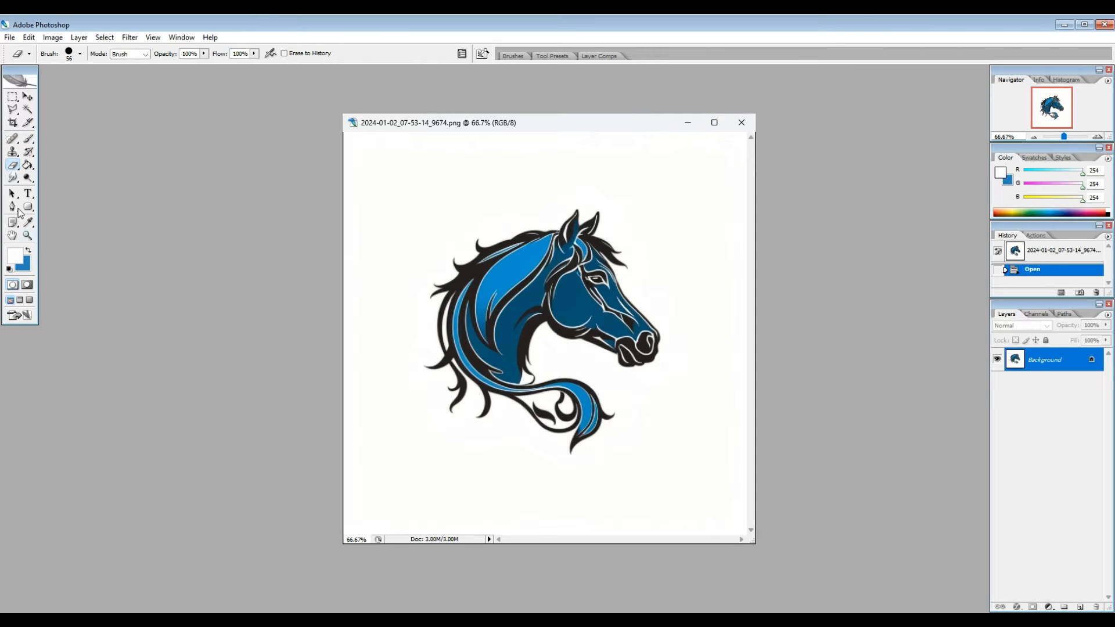
Step: In Photoshop, paint out the loose lower mane strands and the swirls beneath the tail curl with a size 62 near-white brush
left_click(28, 138)
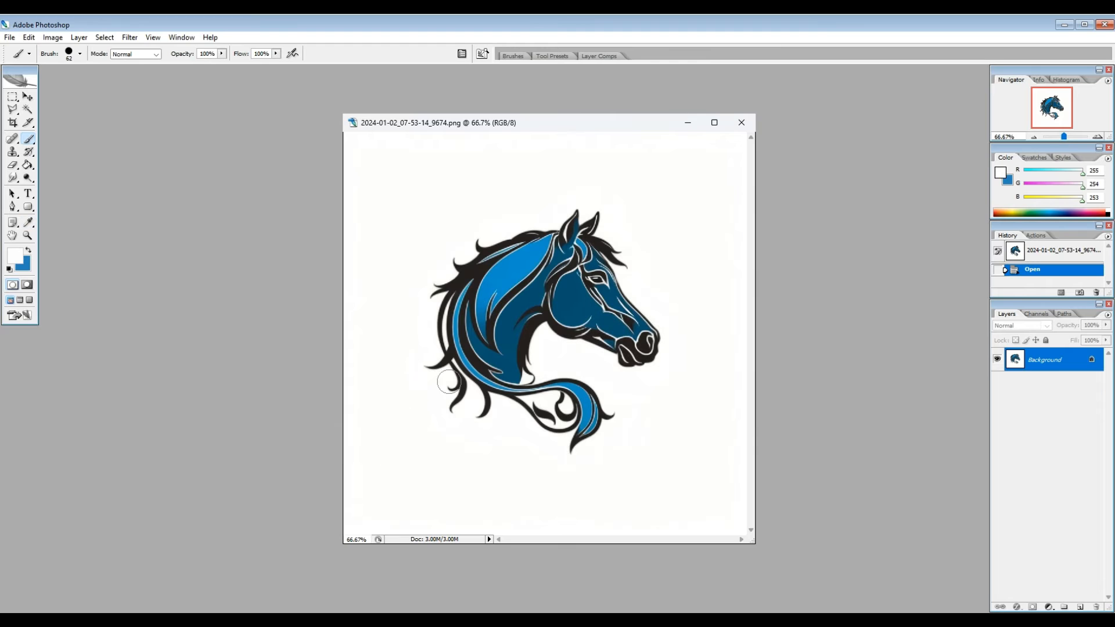
key("Tab")
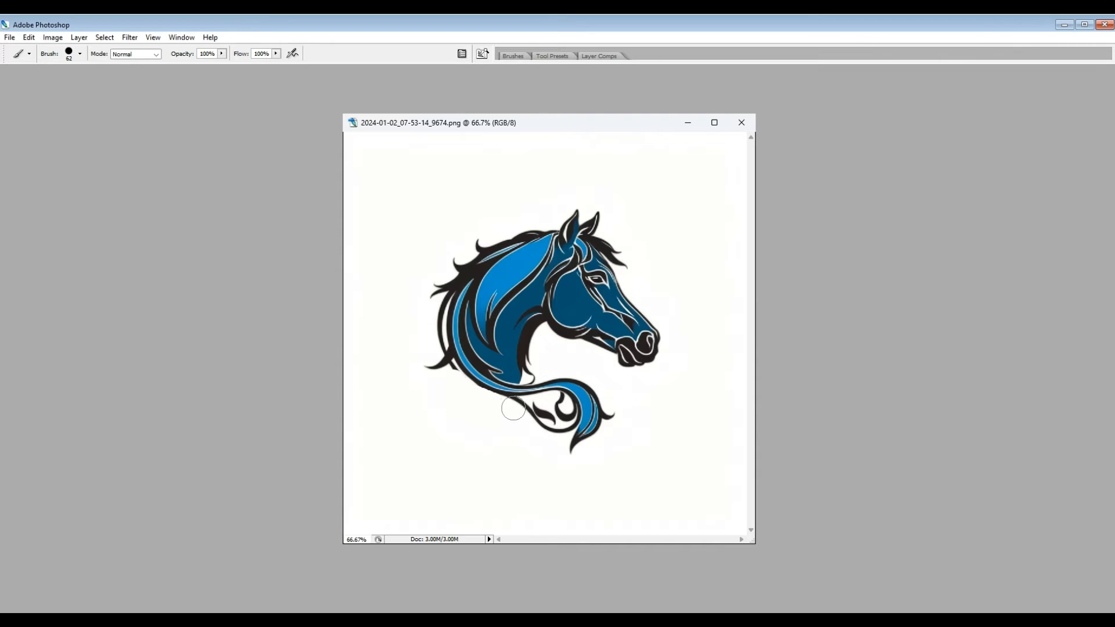
mouse_move(514, 409)
left_mouse_down()
mouse_move(564, 423)
mouse_move(558, 402)
left_mouse_up()
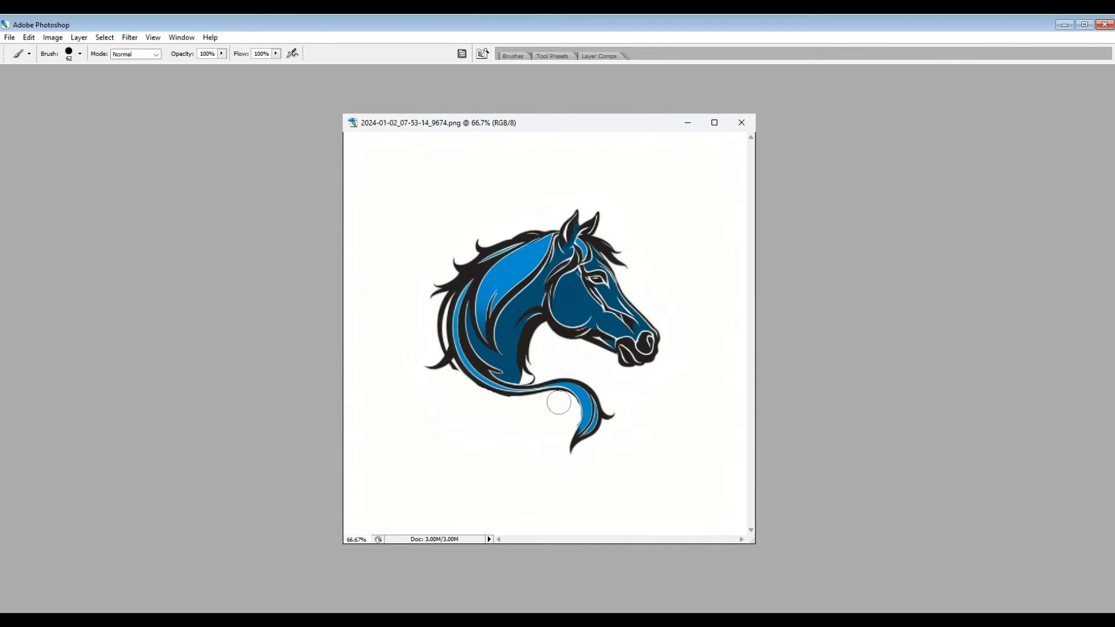
Step: Trim the tail curl's tip with the near-white brush and add a new blank layer
left_click_drag(571, 461, 562, 450)
key("Tab")
left_click(79, 38)
left_click(229, 49)
left_click(653, 197)
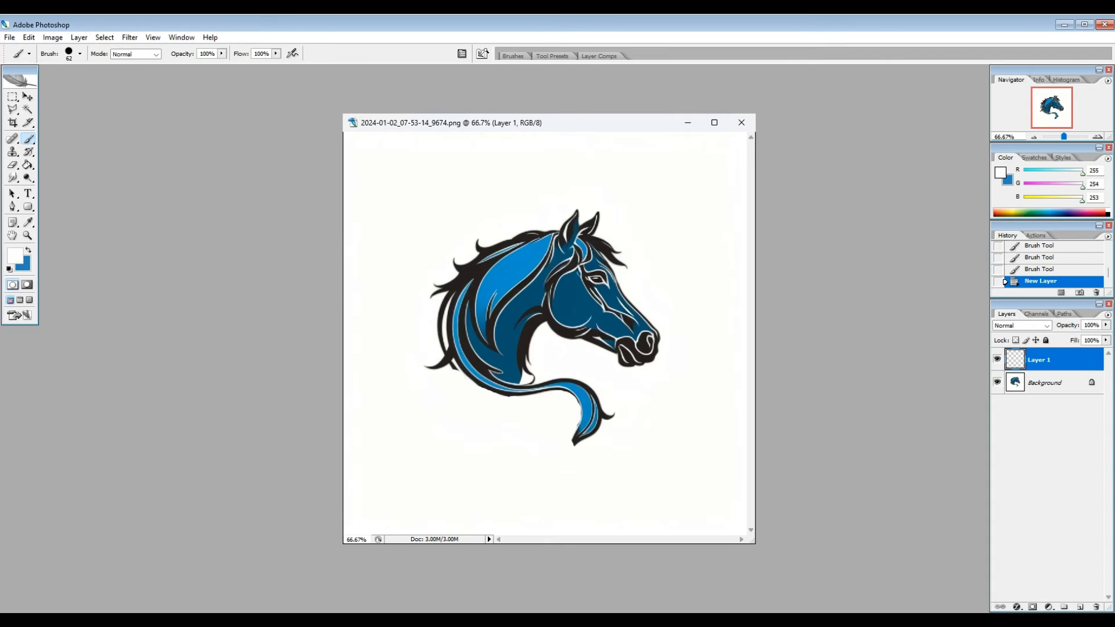
Step: Paint one solid circle over the horse head on the new layer, using a size 674 brush in the mane's light blue
left_click(20, 260)
left_click(526, 264)
left_click(858, 241)
right_click(515, 340)
left_click_drag(557, 363, 611, 363)
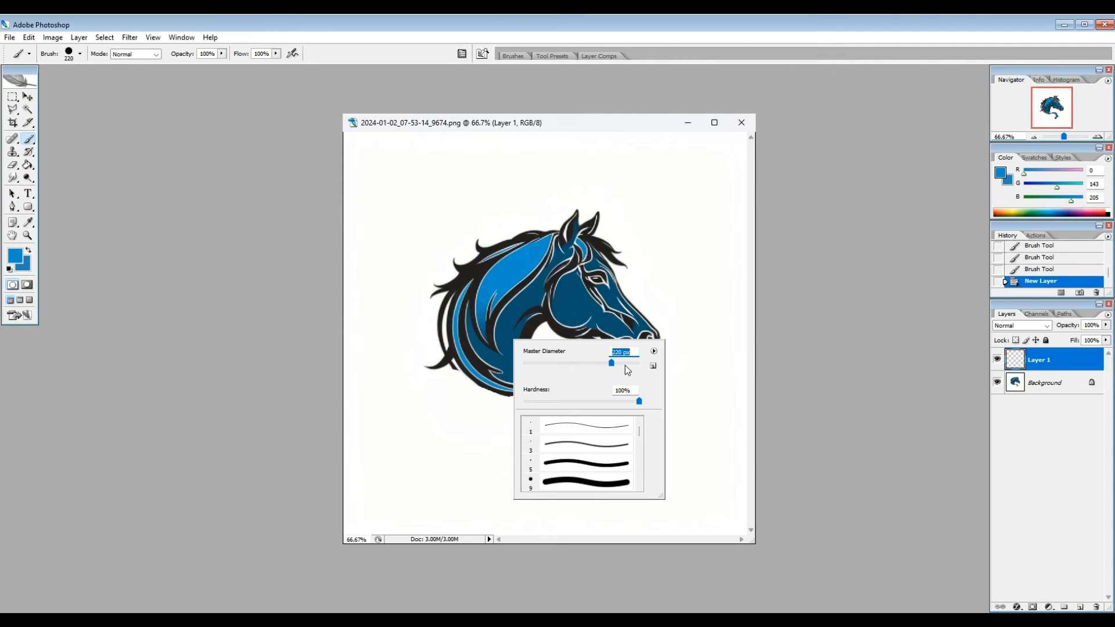
left_click(626, 364)
left_click(633, 365)
left_click(631, 365)
left_click(629, 365)
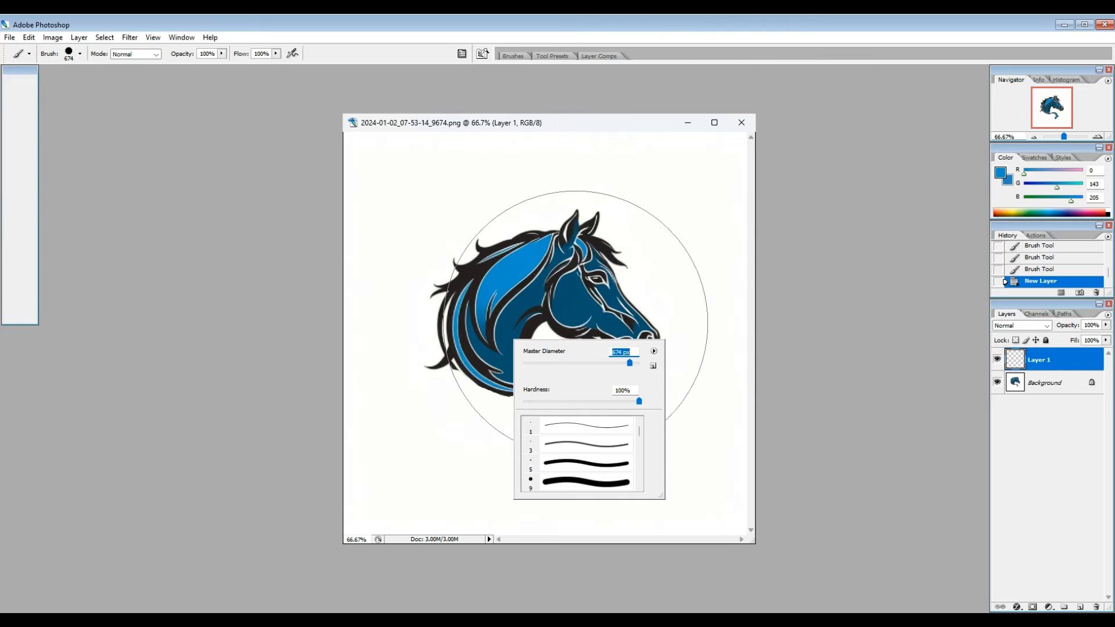
left_click(581, 115)
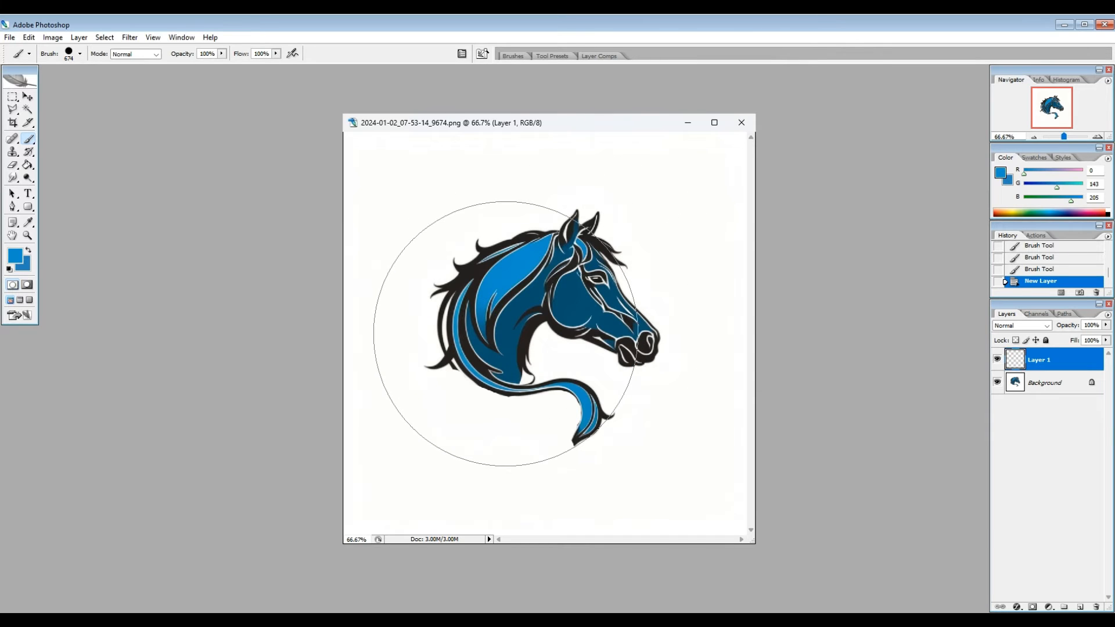
left_click(506, 334)
Step: Set up a large hard-edged Eraser and lower the blue circle layer's opacity to 41%
key("e")
right_click(454, 184)
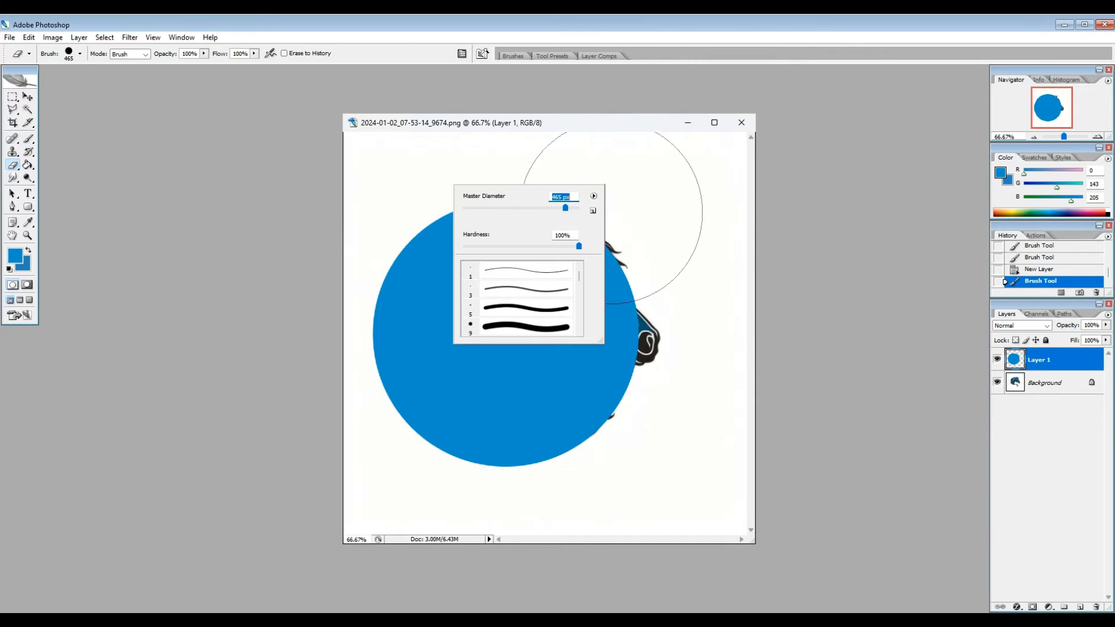
left_click_drag(567, 208, 571, 209)
key("Return")
left_click(1107, 326)
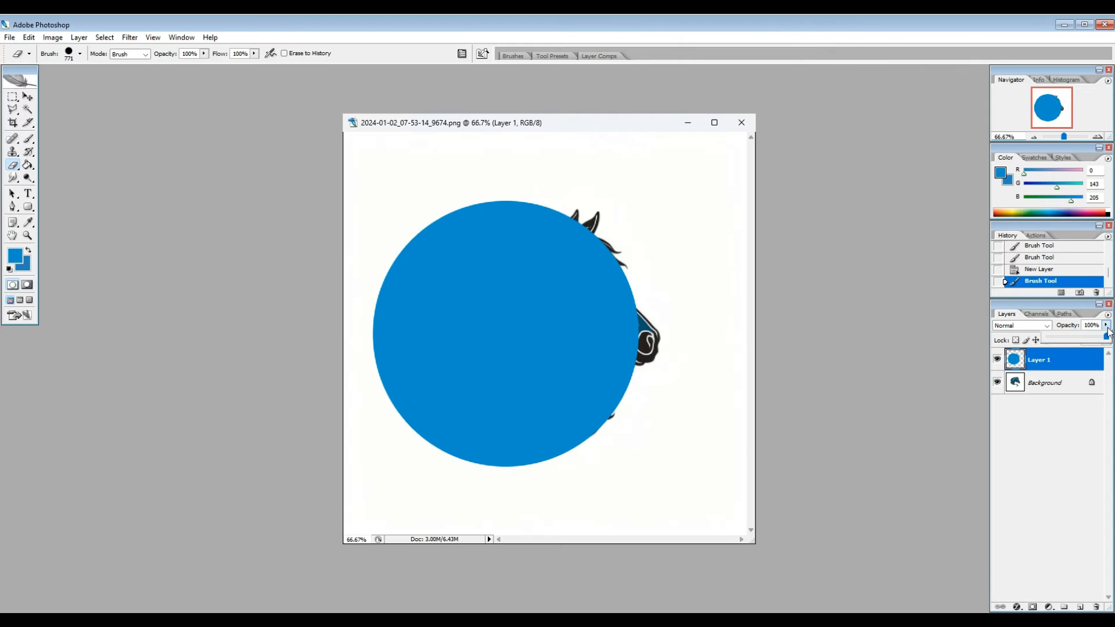
left_click_drag(1107, 337, 1071, 337)
Step: Erase the circle's inside and face side with a size 626 eraser, leaving a tapering ring, and restore the layer's opacity to 100%
right_click(541, 300)
left_click_drag(659, 325, 657, 325)
left_click(639, 131)
left_click(500, 333)
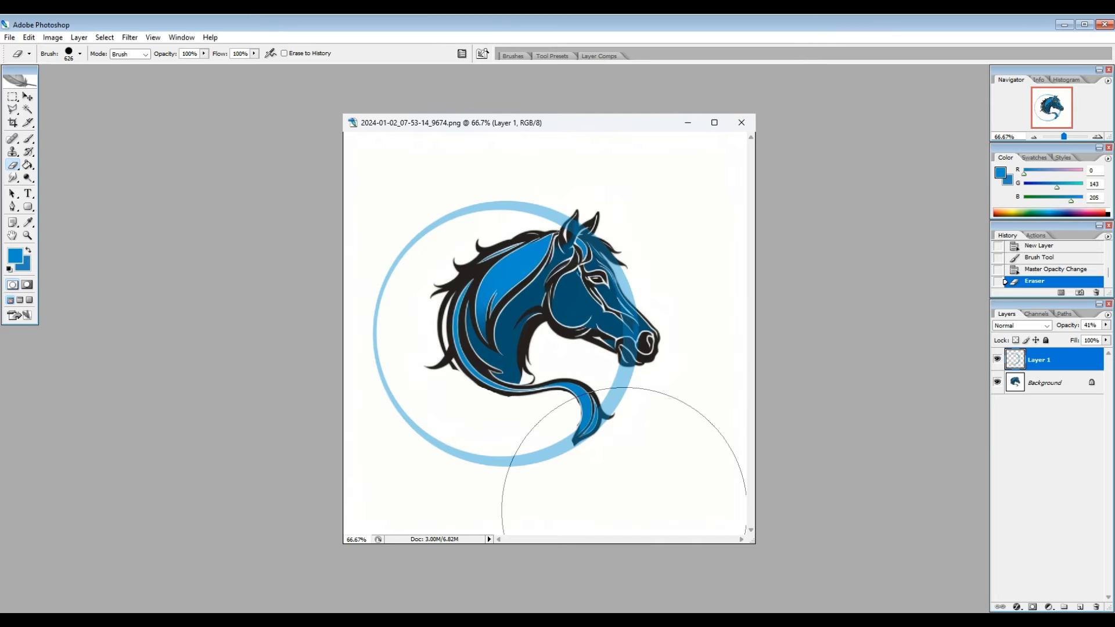
left_click(508, 334)
left_click(671, 331)
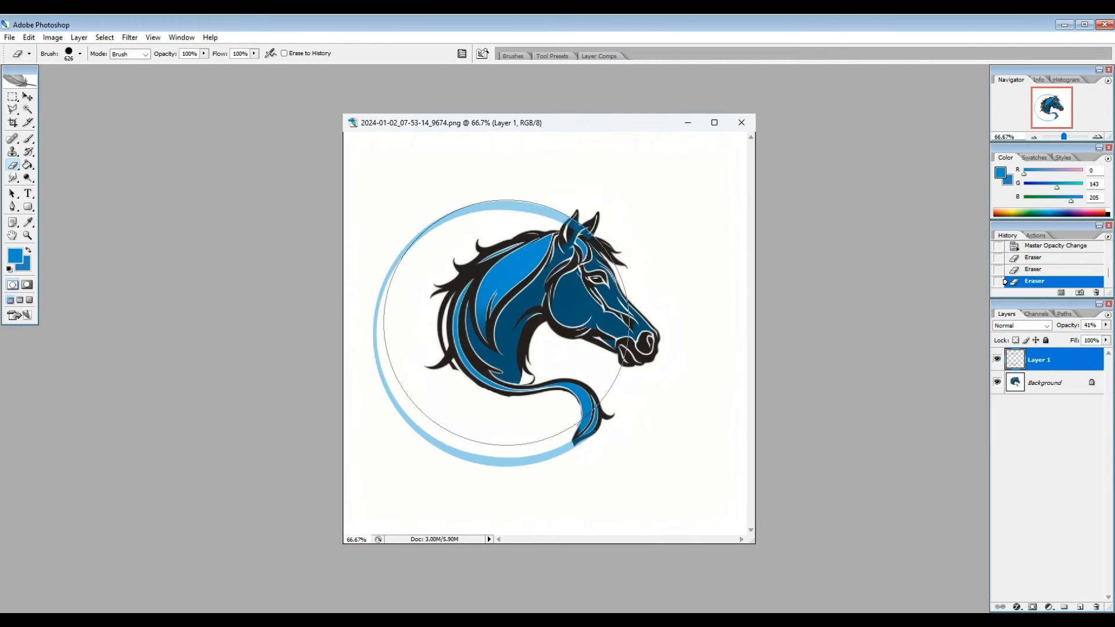
left_click(505, 325)
left_click(1106, 326)
left_click_drag(1071, 339, 1109, 339)
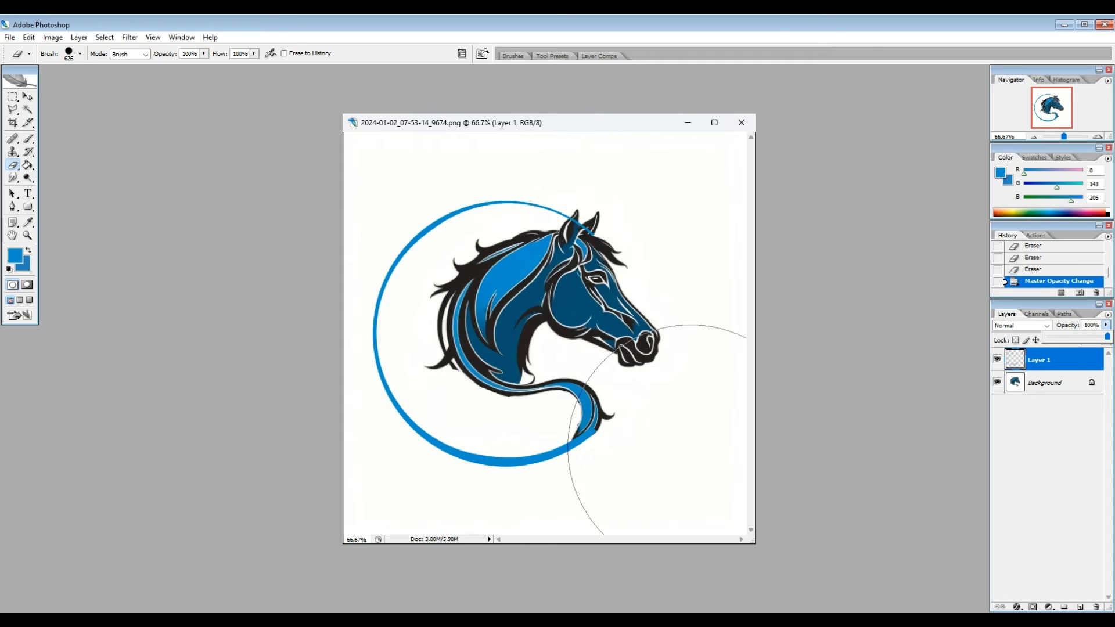
Step: Save the ringed logo as the PNG comics2 in the builds folder, replacing the existing file, with interlacing set to None
left_click(9, 37)
left_click(35, 169)
left_click(666, 159)
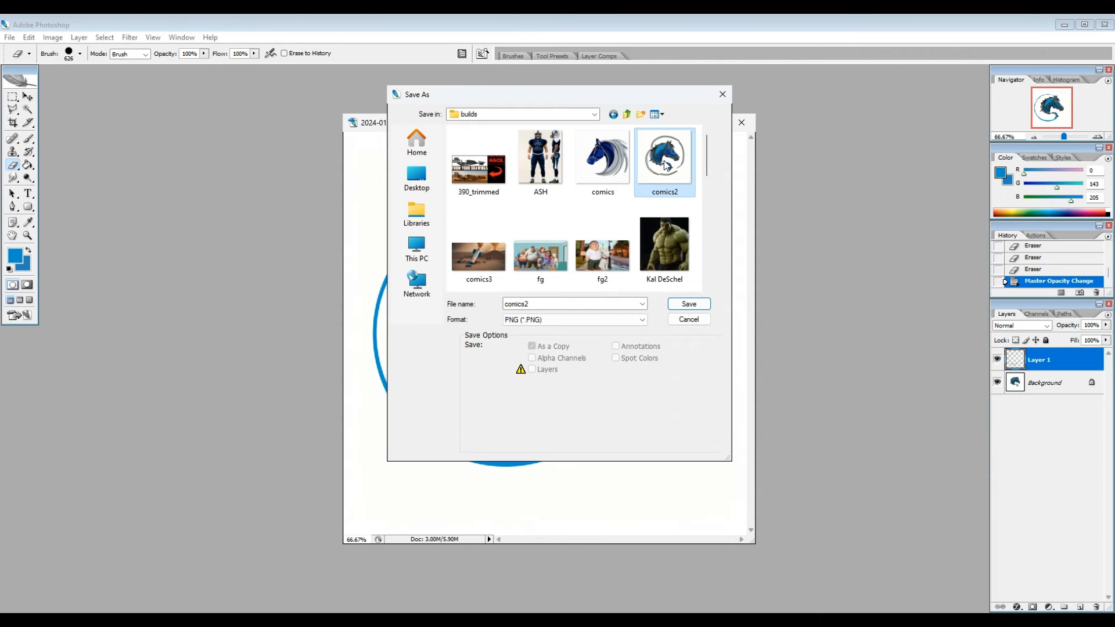
left_click(680, 308)
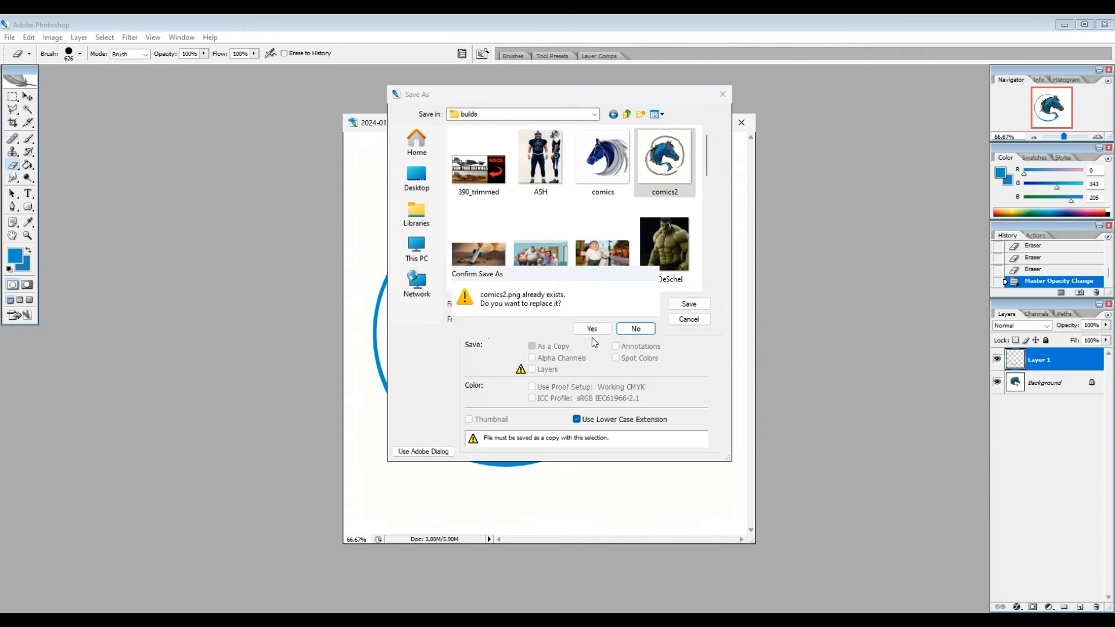
left_click(592, 331)
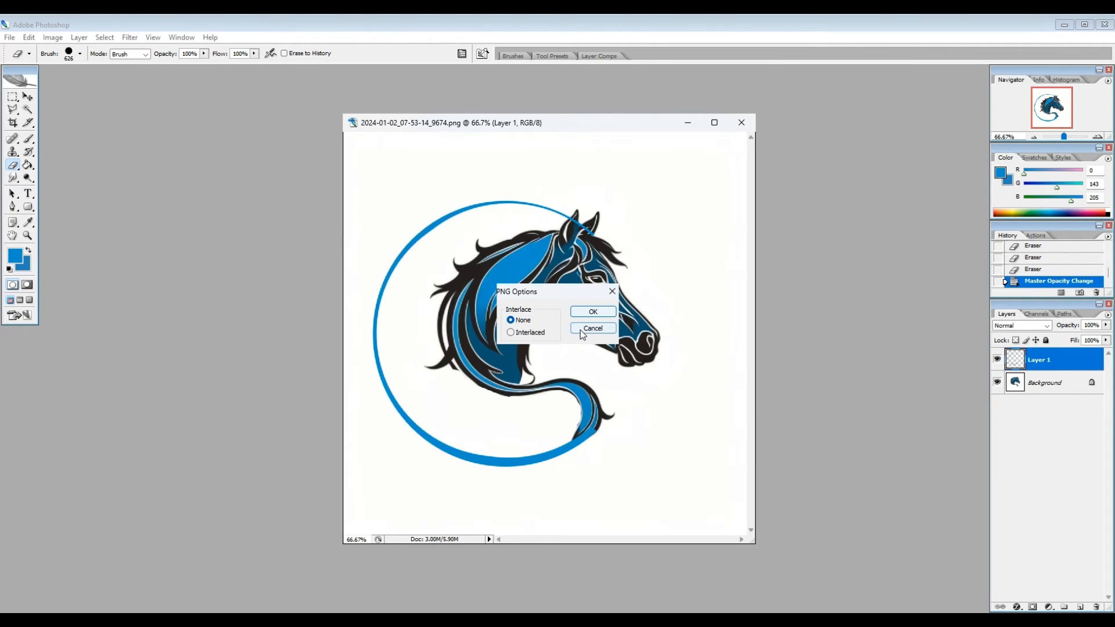
left_click(581, 332)
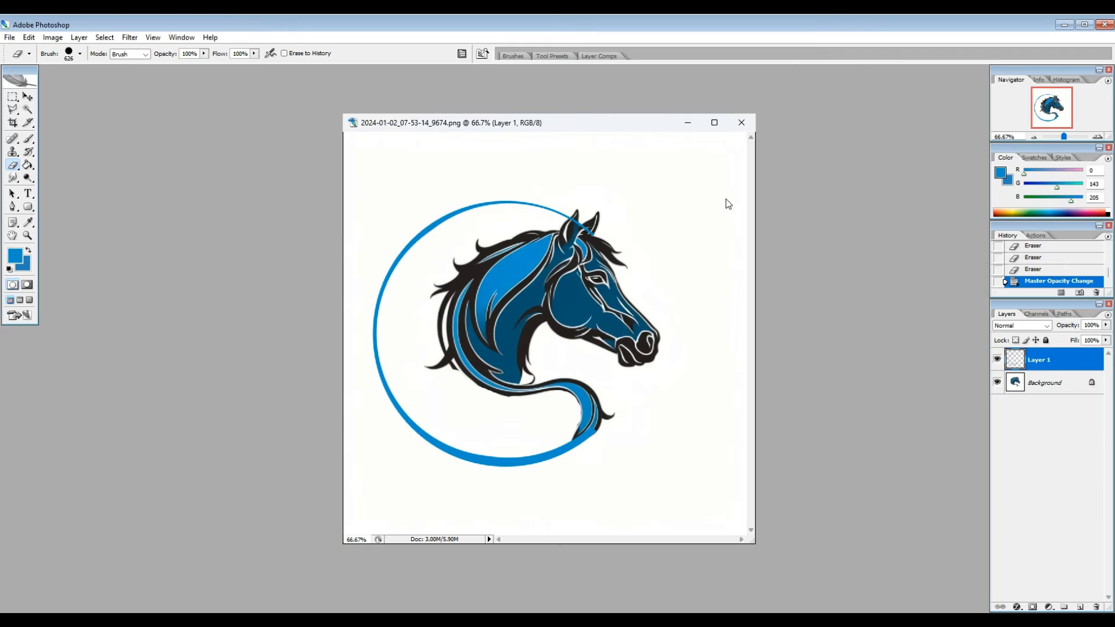
Step: Switch to Fooocus in the browser and upload comics2 as the input image for variation
left_click(1064, 27)
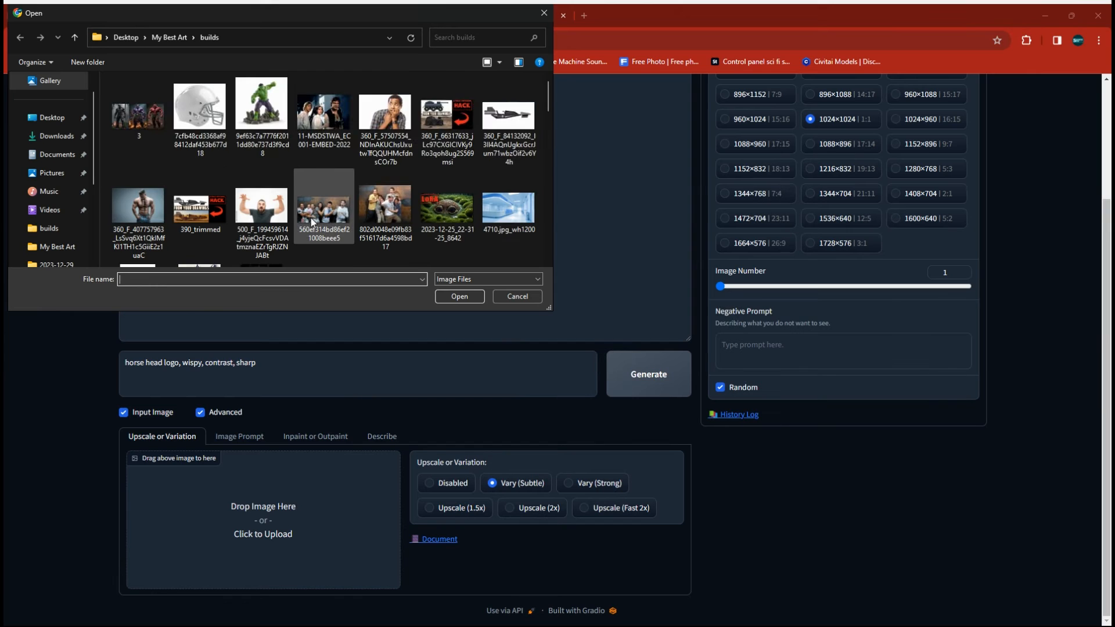
scroll(318, 224, "down", 3)
left_click(261, 203)
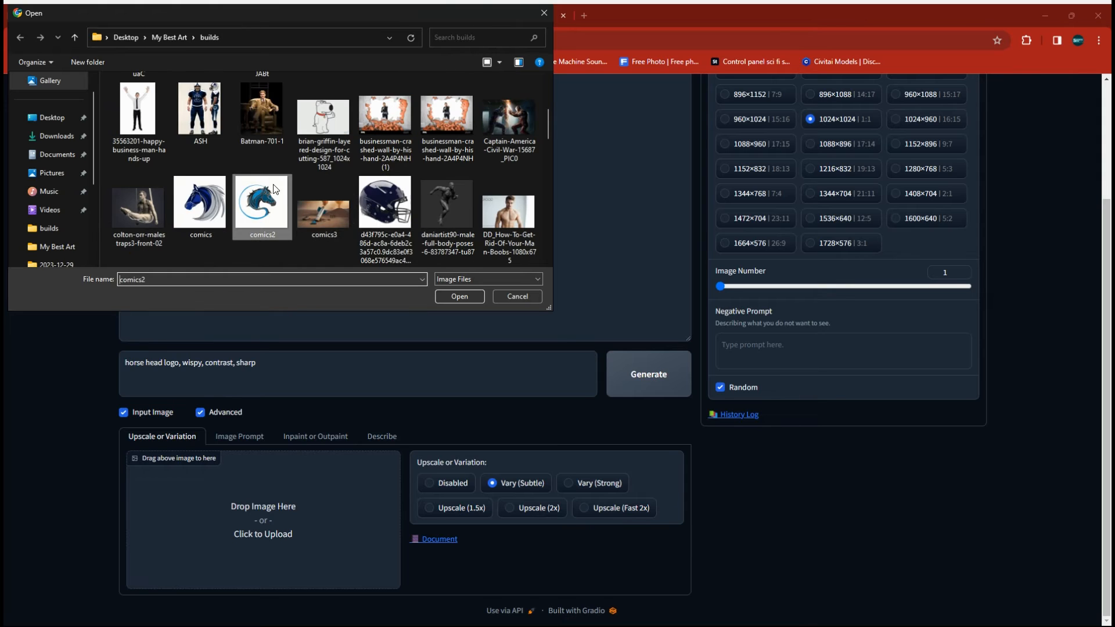
left_click(460, 296)
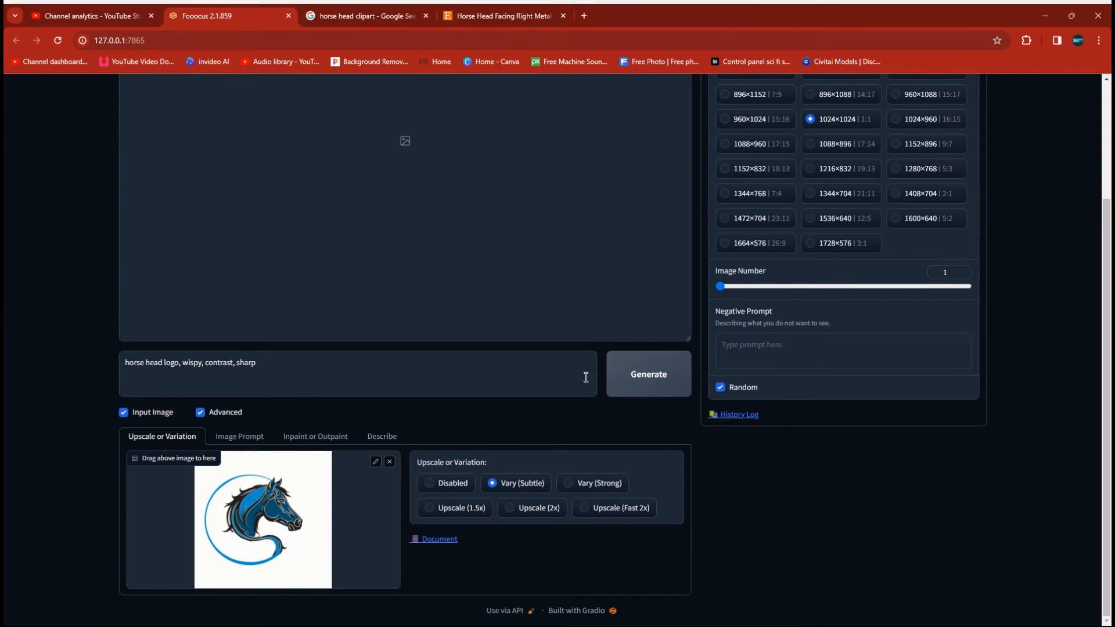
Step: Generate a subtle variation of the logo, reuse the result as the input image, and generate again
left_click(644, 374)
scroll(69, 394, "up", 3)
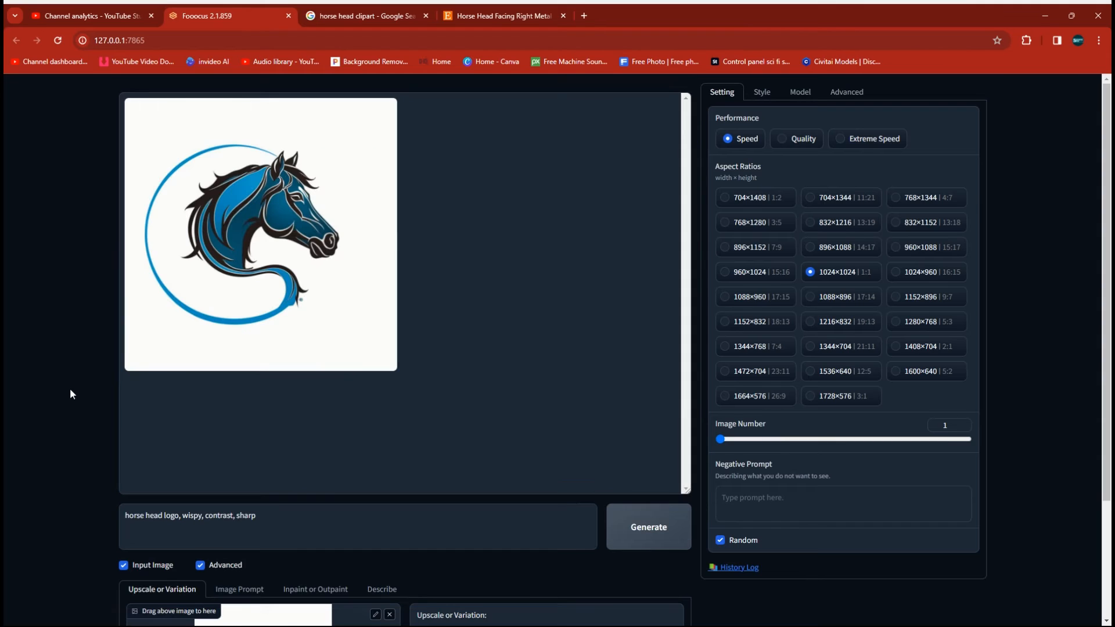
left_click_drag(261, 232, 250, 577)
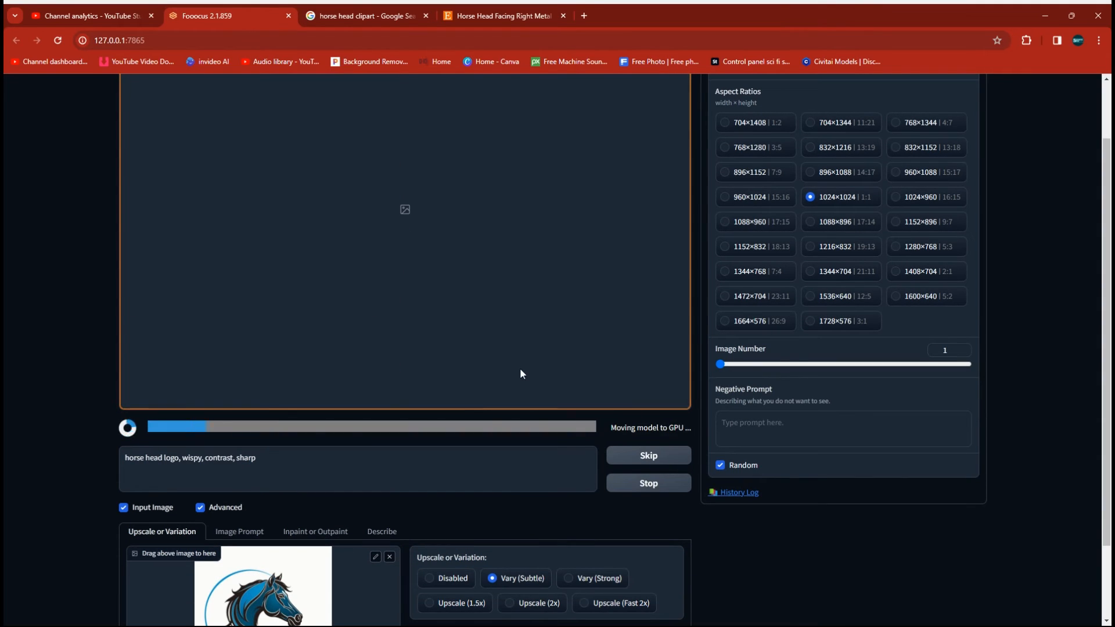
scroll(490, 305, "up", 1)
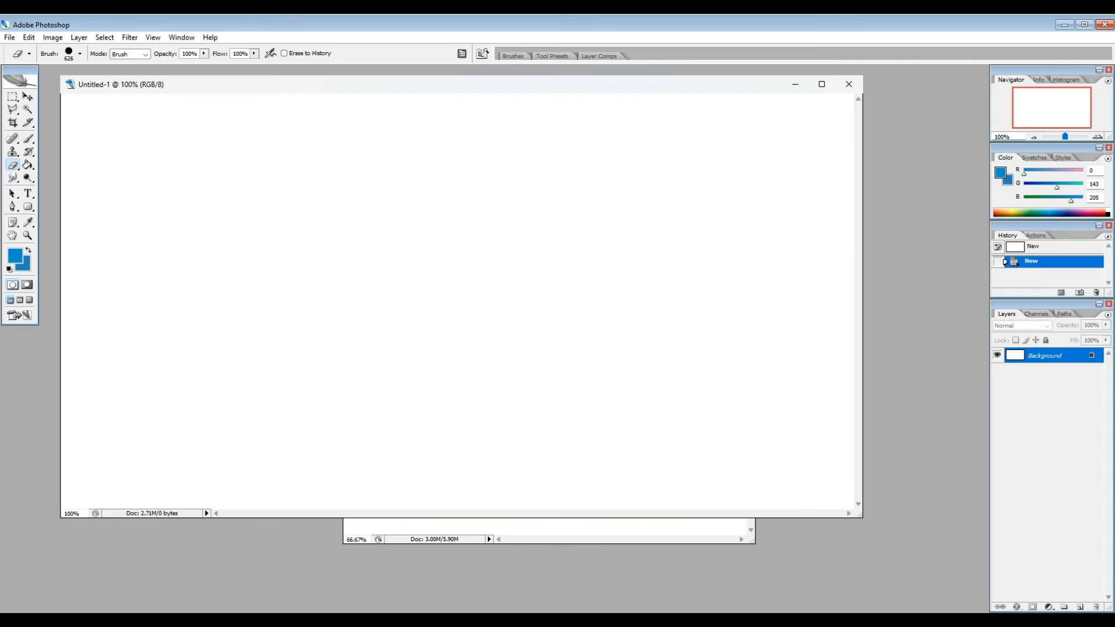
Step: In Photoshop, paste the generated logo into the blank white document
left_click(31, 40)
left_click(42, 123)
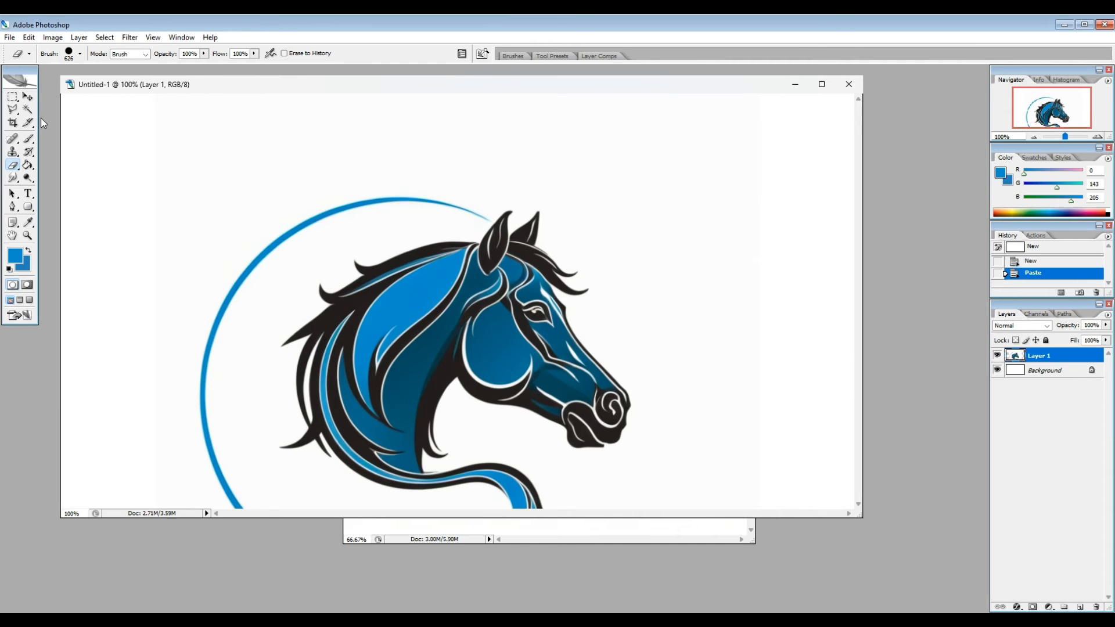
Step: Scale the pasted logo to 43.9% width and 47.6% height with Free Transform and move it to the canvas's left edge
left_click(28, 37)
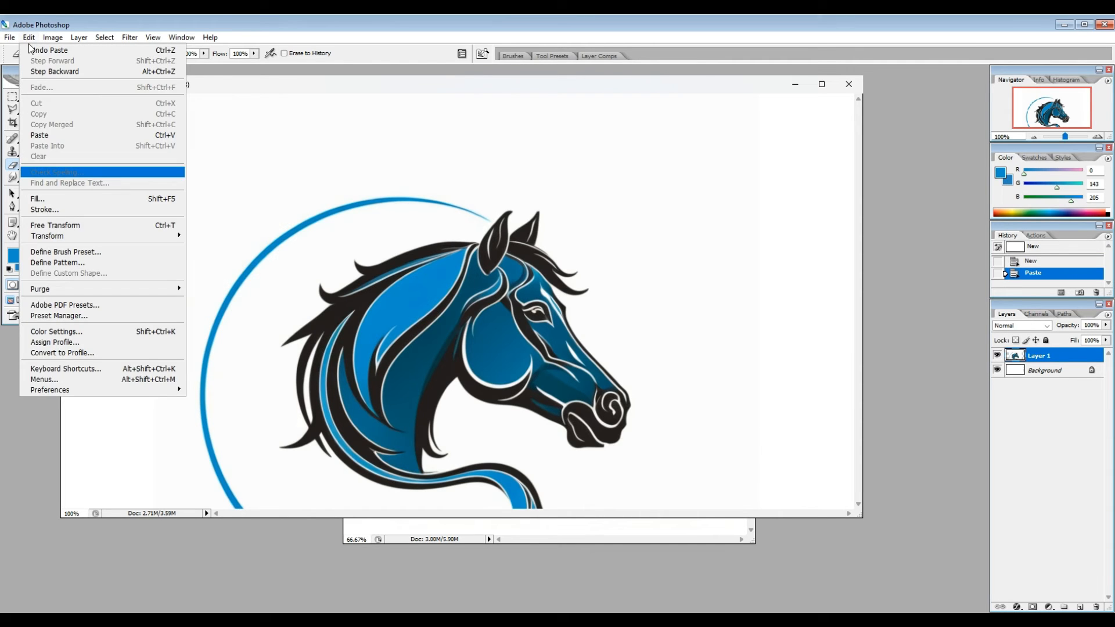
left_click(58, 225)
key("Tab")
left_click_drag(156, 97, 423, 406)
left_click_drag(484, 463, 195, 168)
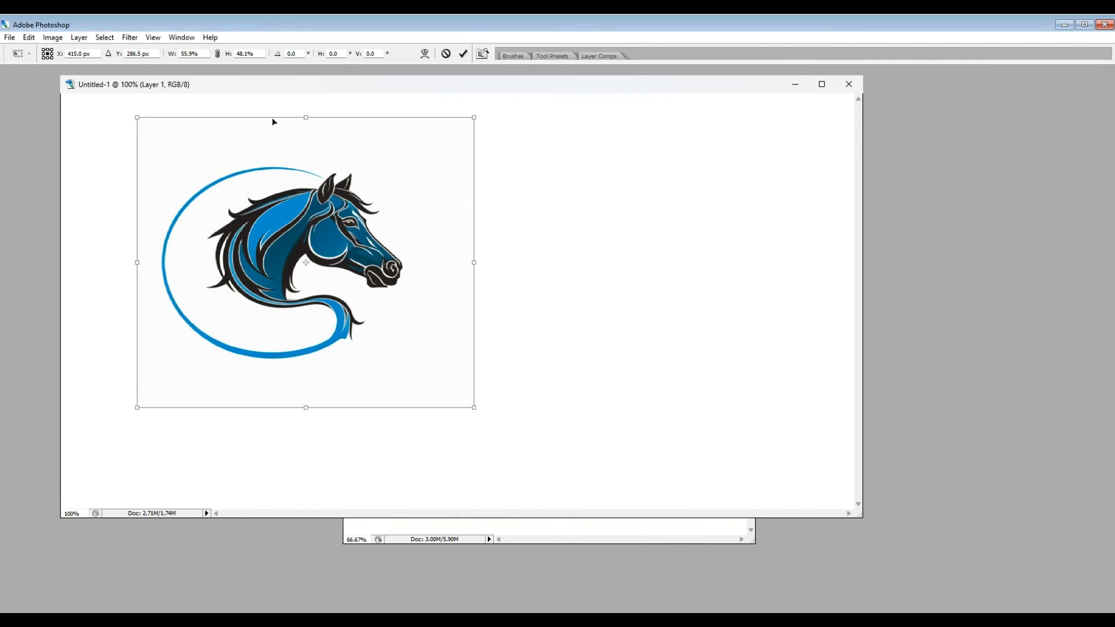
left_click_drag(474, 118, 405, 121)
key("Return")
key("e")
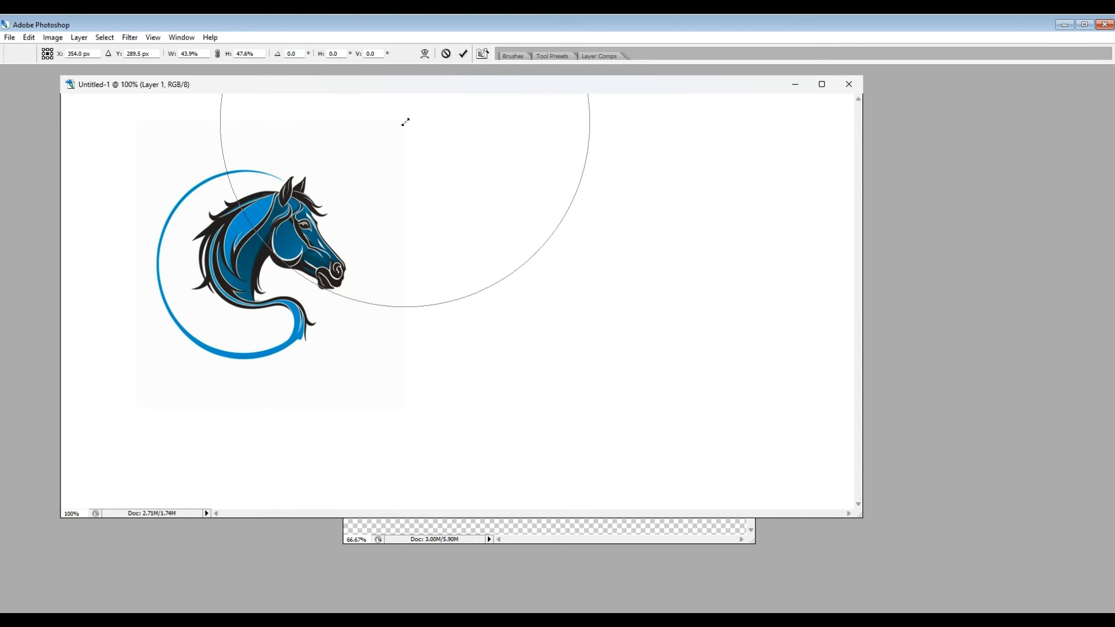
key("Tab")
left_click(28, 96)
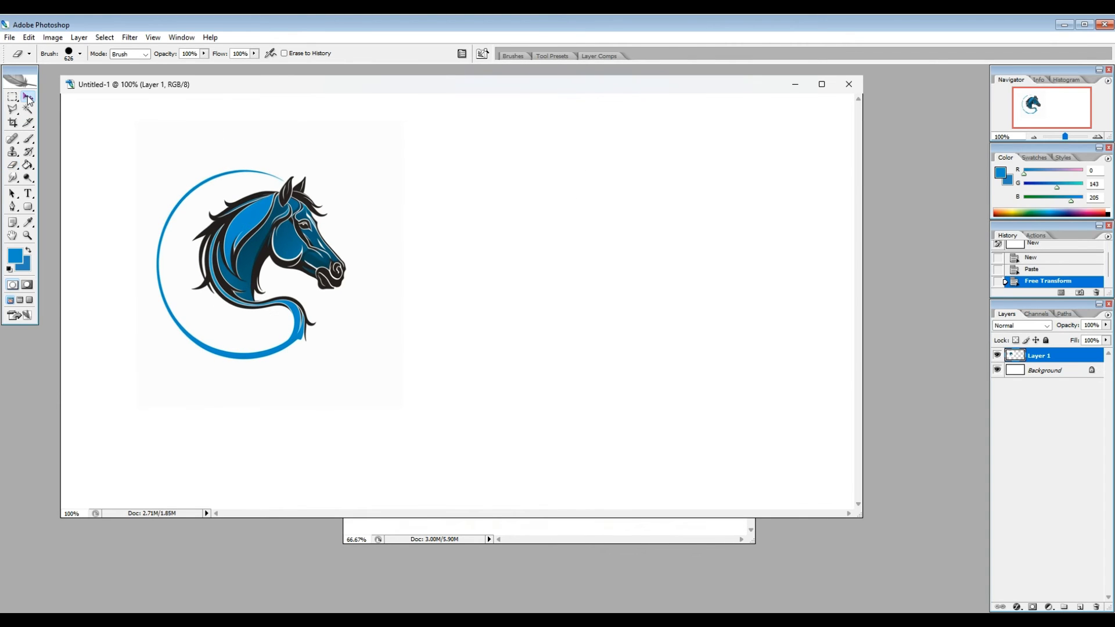
left_click_drag(280, 317, 212, 327)
Step: Add the text "ARTER'S HORSE RANCH" beside the tail curl in blue 72 pt American Captain
left_click(27, 193)
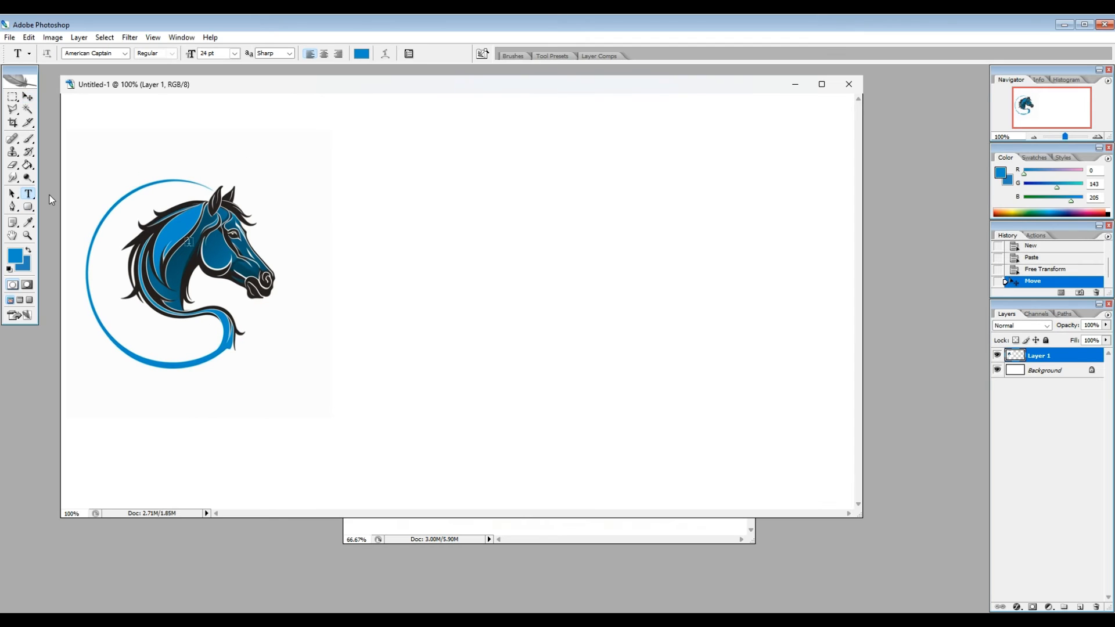
left_click(290, 330)
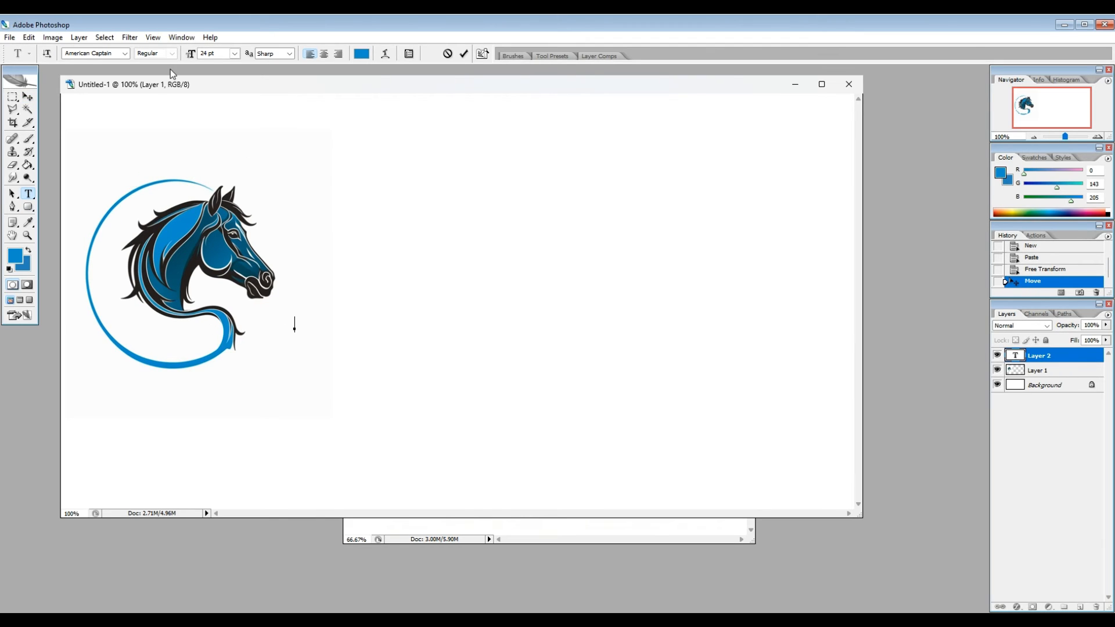
left_click(228, 253)
type("ARTER'")
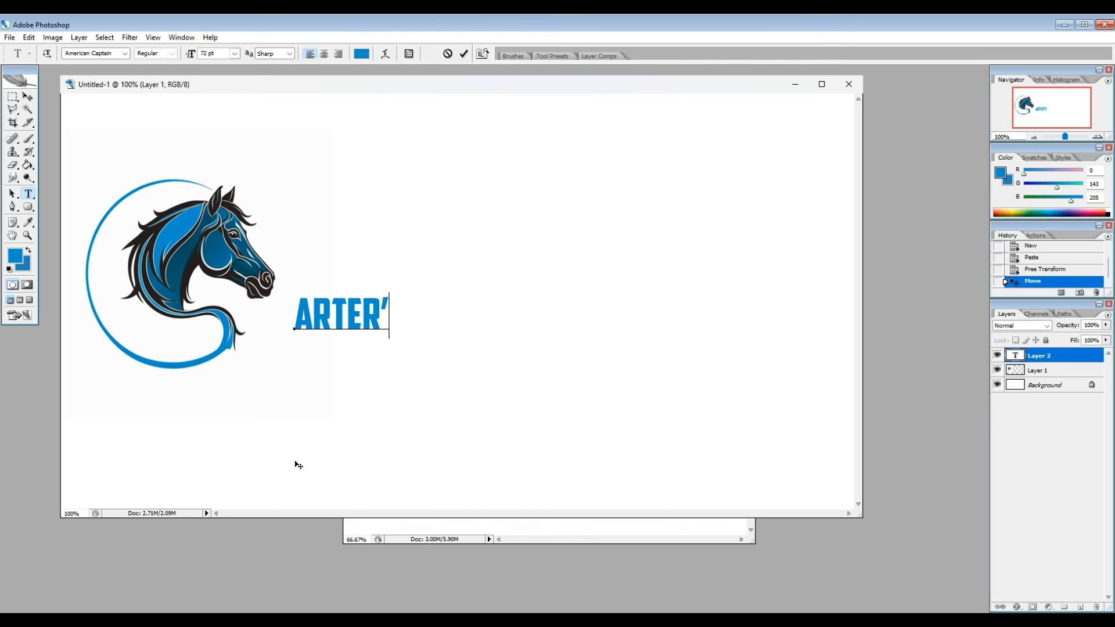
type("S HORSE")
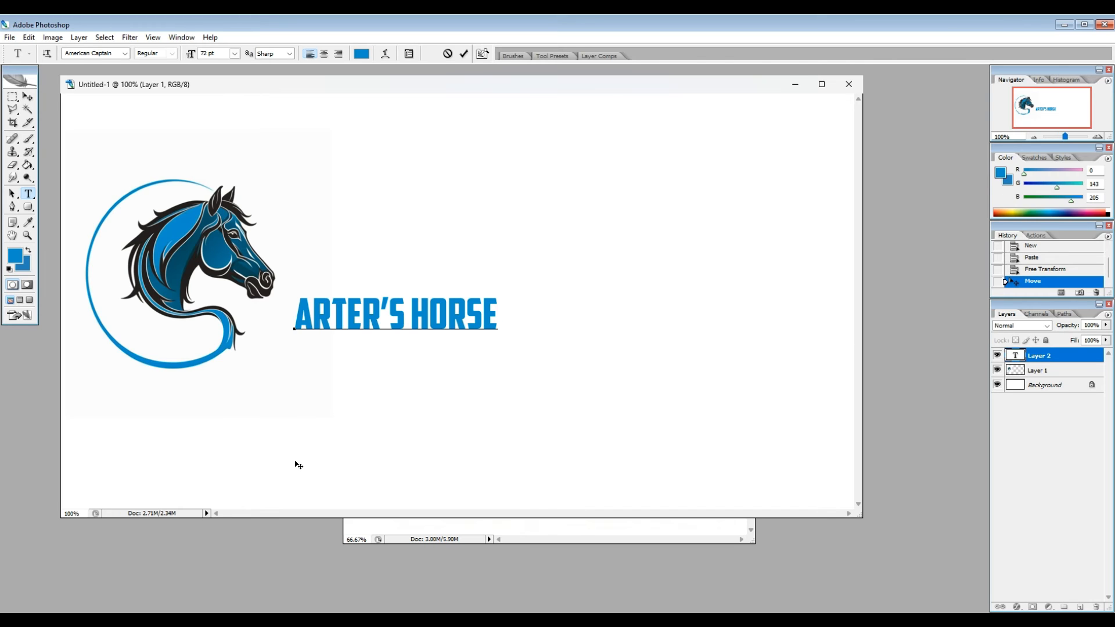
type("RANCH")
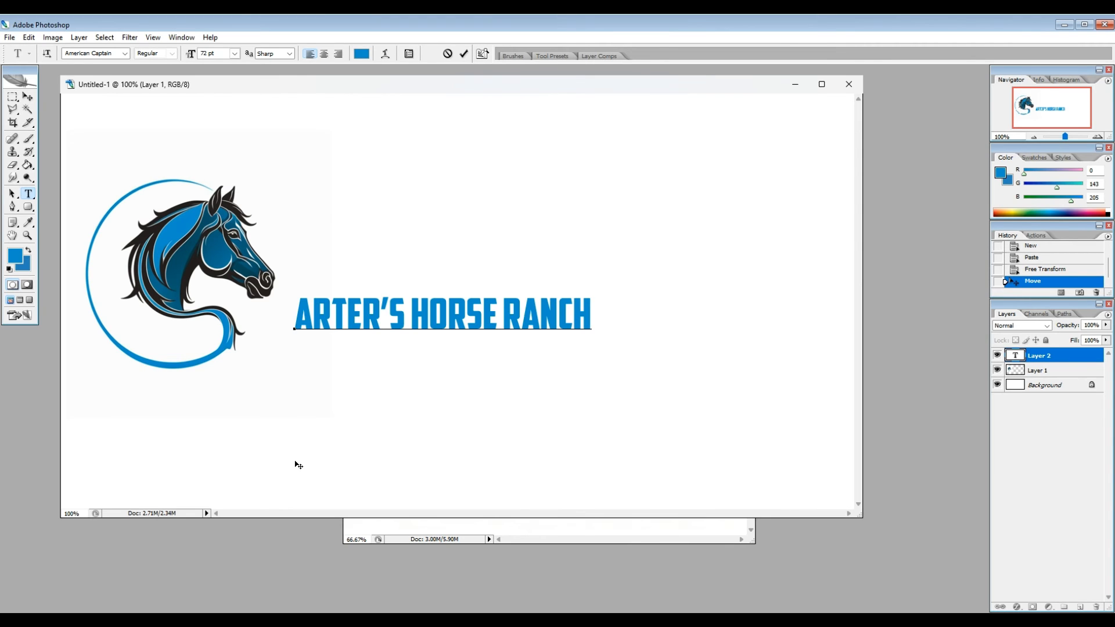
Step: Enlarge the text to 184.14 pt in the Impact font and move it left, behind the horse head layer
left_click(406, 326)
left_click(29, 37)
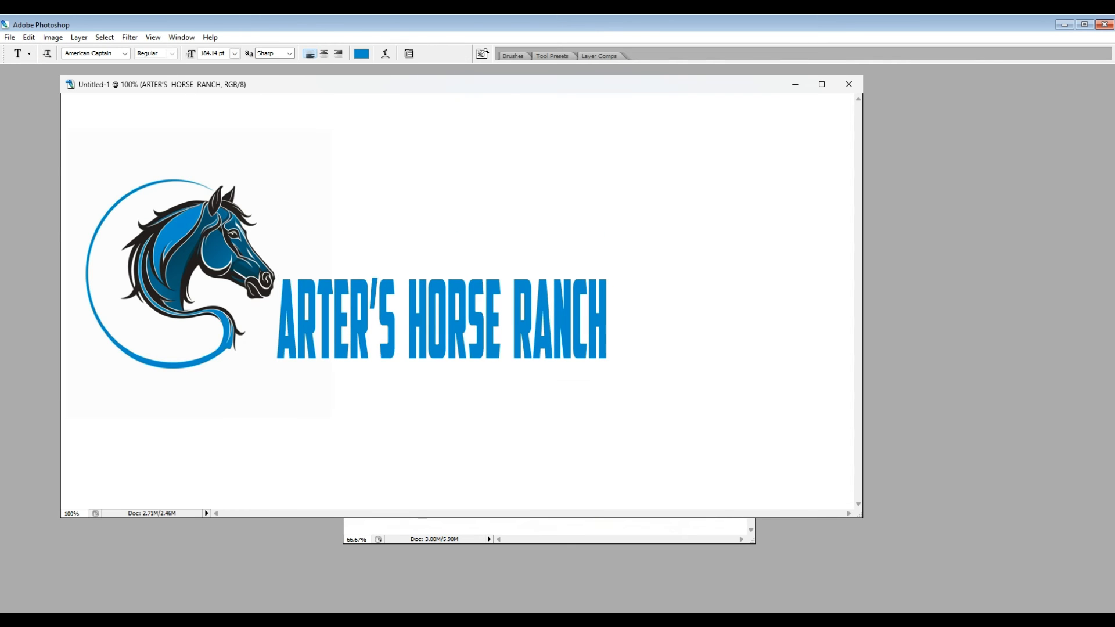
key("Down")
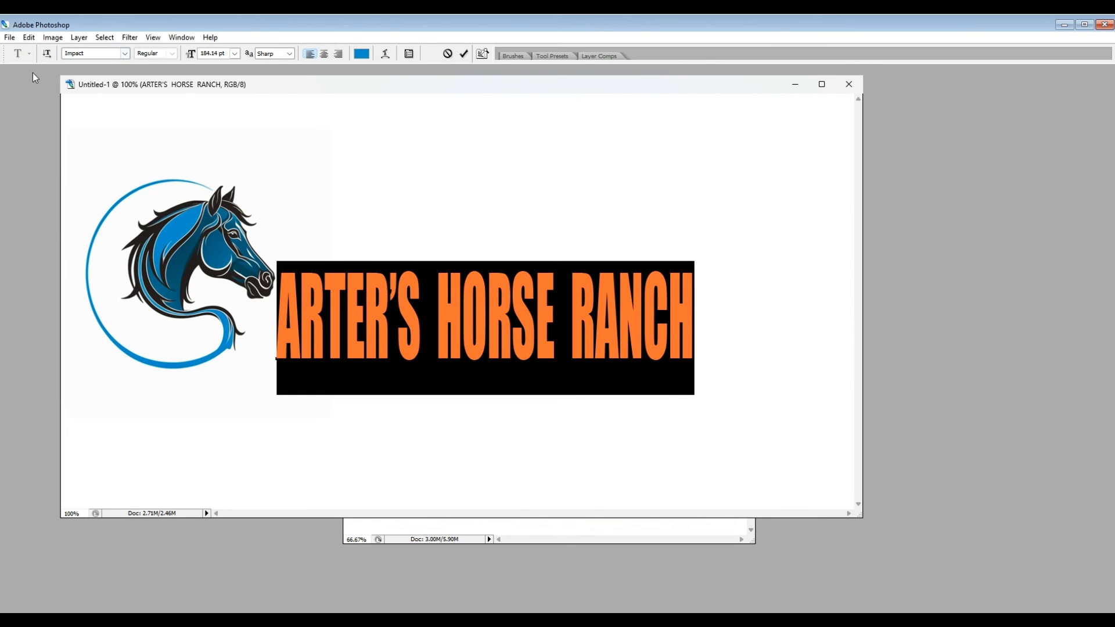
left_click(28, 97)
left_click_drag(376, 323, 355, 323)
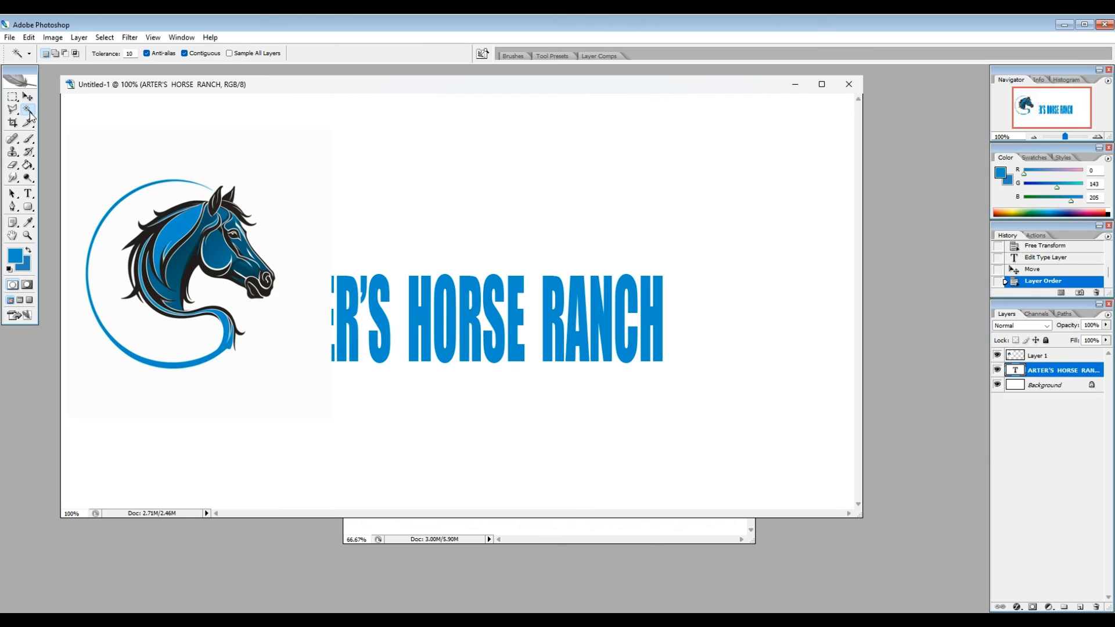
Step: Delete the off-white background around the horse head using a Magic Wand selection, and deselect
key("Delete")
key("ctrl+d")
left_click(28, 37)
left_click(55, 227)
key("Escape")
Step: Stretch the text layer wider and taller with Free Transform, extending it toward the canvas's right side
left_click(1062, 371)
left_click(29, 37)
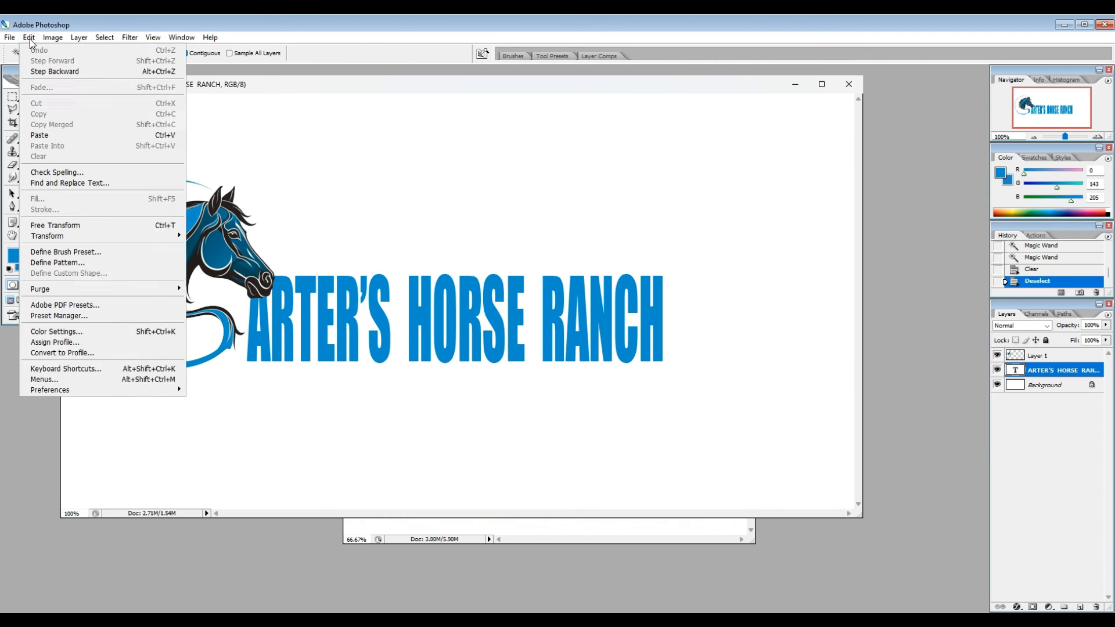
left_click(55, 226)
left_click_drag(665, 263, 791, 223)
key("Return")
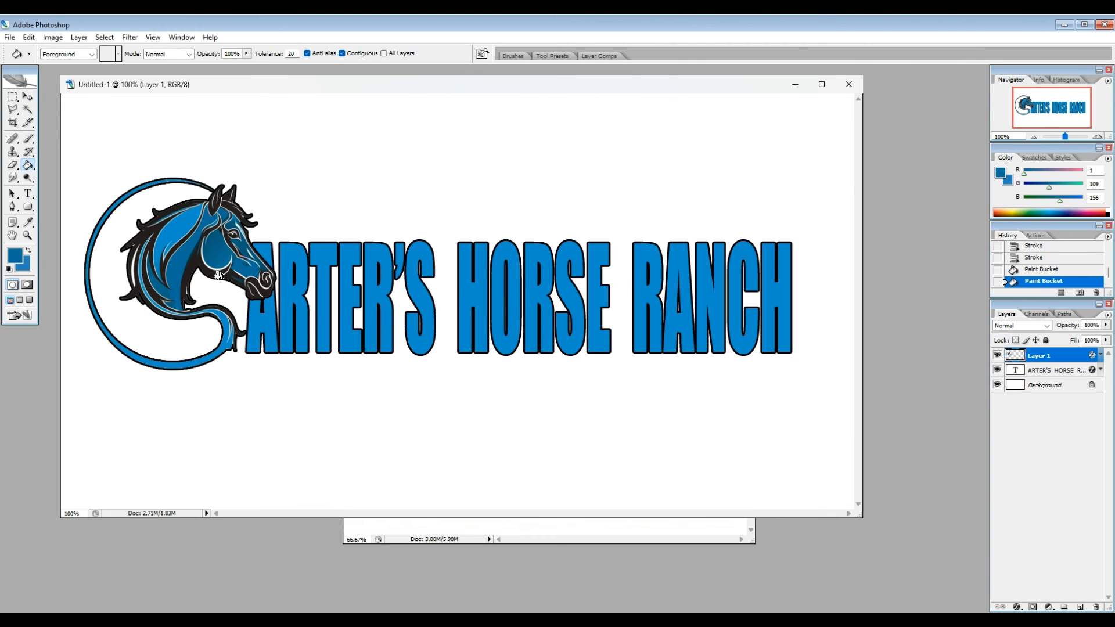
Step: Fill the remaining areas of the horse head with blue using the Paint Bucket on Layer 1, and save the logo as Untitled-1
left_click(214, 247)
key("alt+f")
key("a")
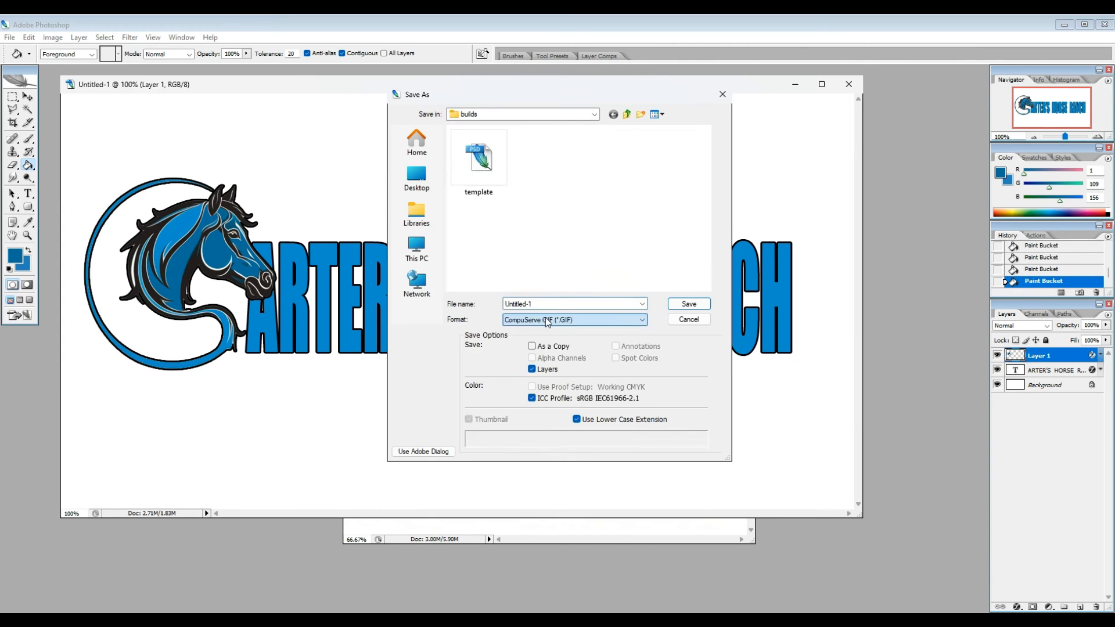
key("Return")
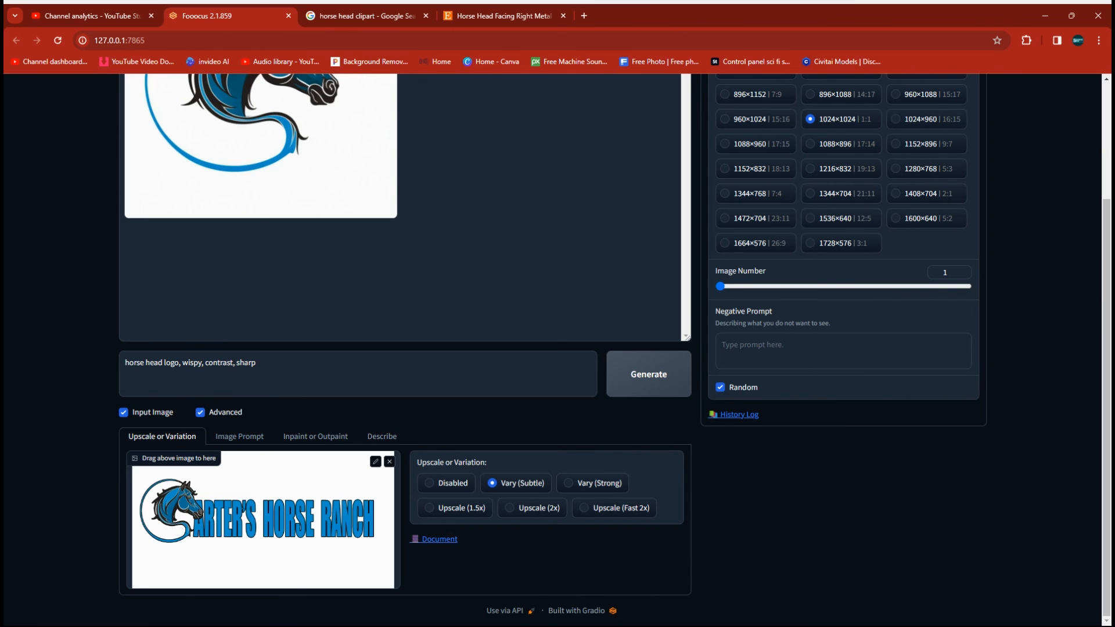
Step: In Fooocus, generate a Vary (Subtle) variation of the lettered horse logo and open the resulting image at full size
scroll(510, 531, "up", 1)
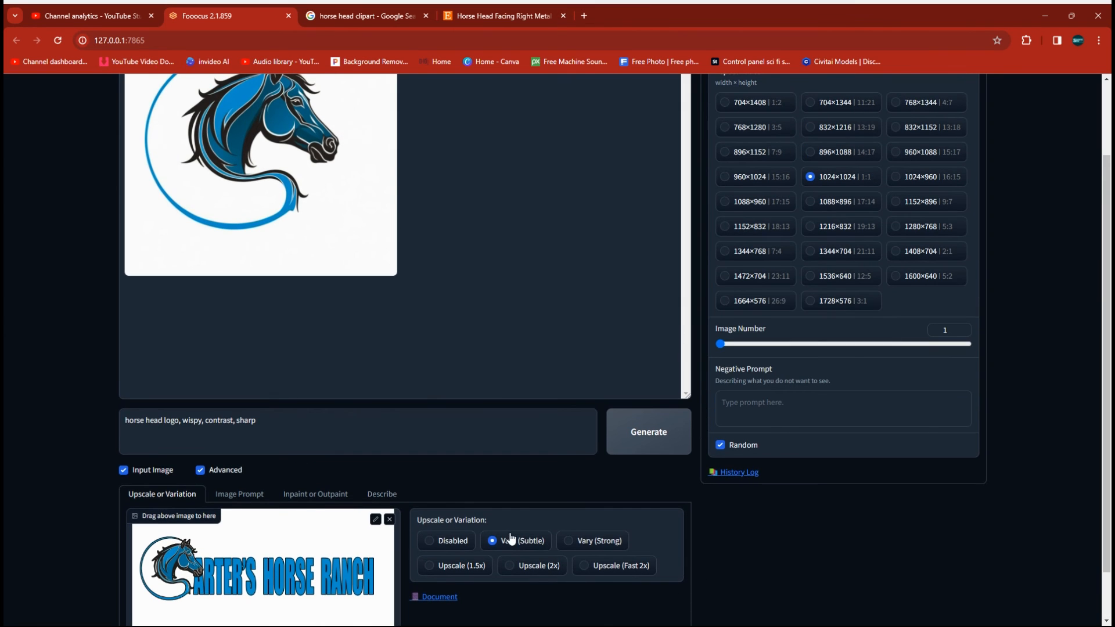
left_click(649, 432)
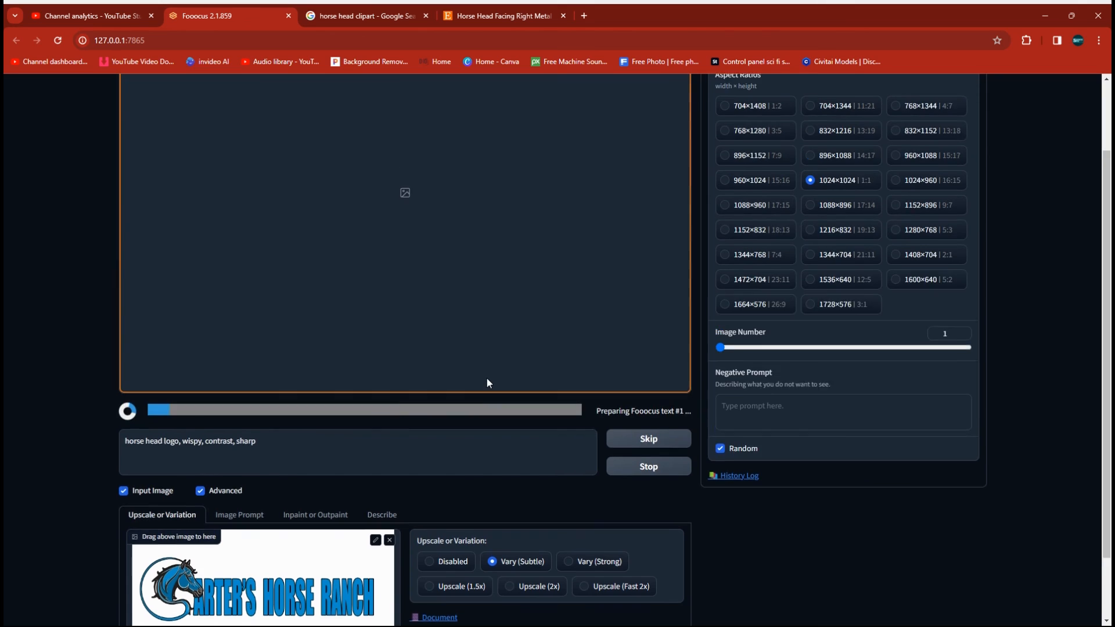
scroll(487, 378, "up", 2)
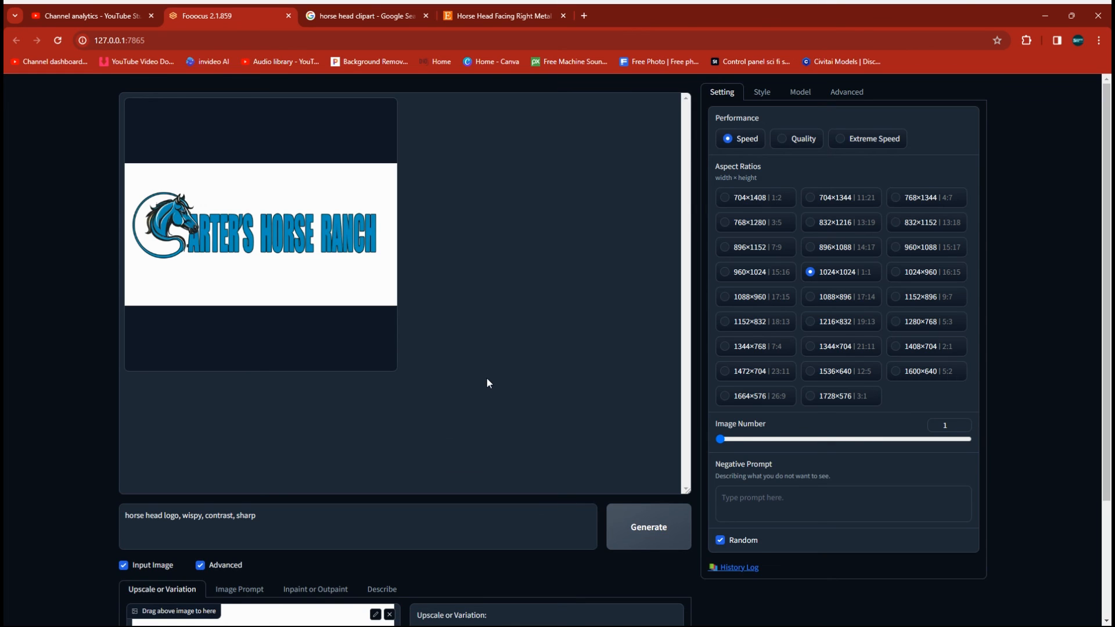
left_click(230, 258)
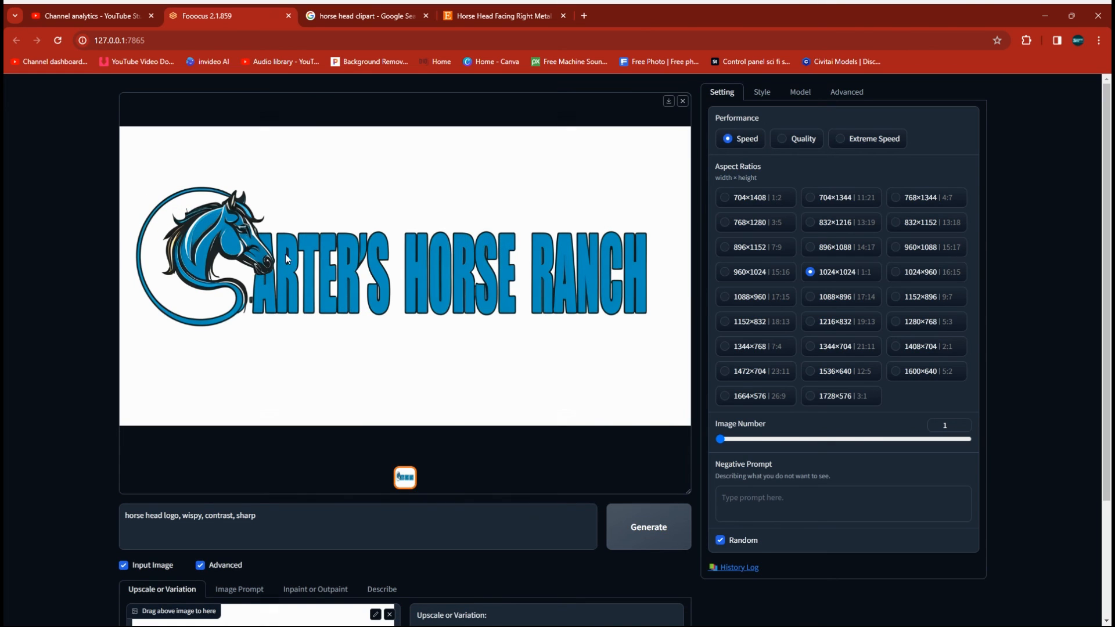
left_click(430, 285)
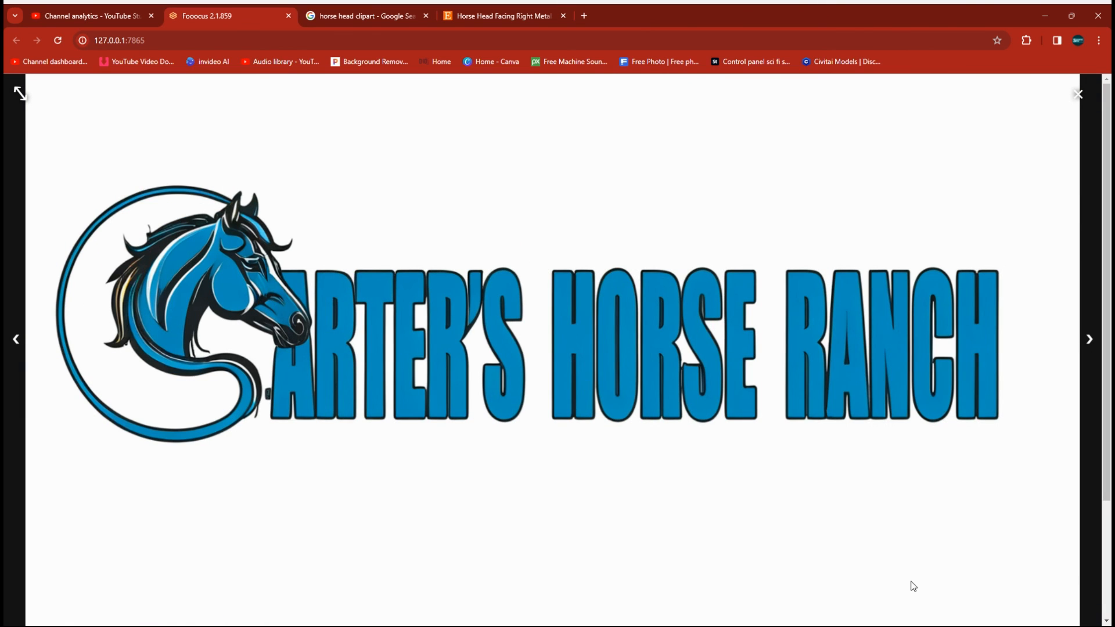